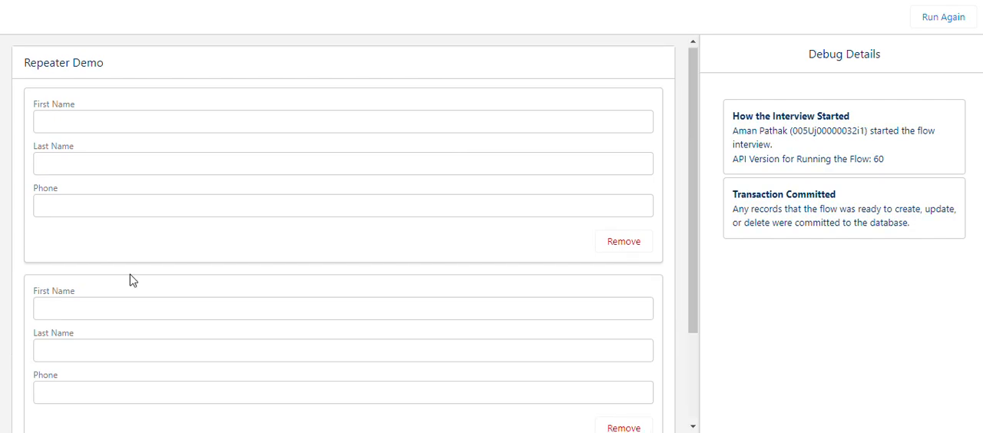
Add more blank contact entries to the Repeater Demo form.
{"action": "scroll", "coordinate": [62, 326], "scroll_direction": "down", "scroll_amount": 2}
{"action": "left_click", "coordinate": [50, 353]}
{"action": "scroll", "coordinate": [196, 288], "scroll_direction": "down", "scroll_amount": 3}
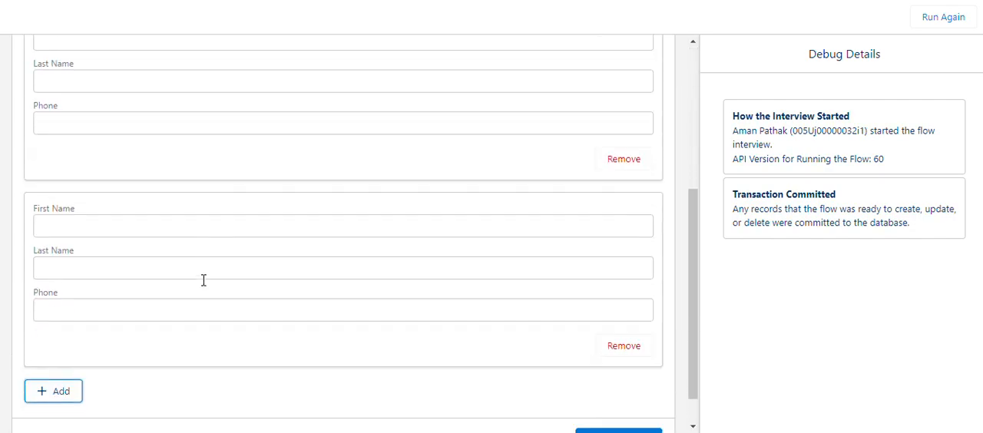
{"action": "scroll", "coordinate": [223, 276], "scroll_direction": "up", "scroll_amount": 5}
{"action": "scroll", "coordinate": [230, 265], "scroll_direction": "down", "scroll_amount": 2}
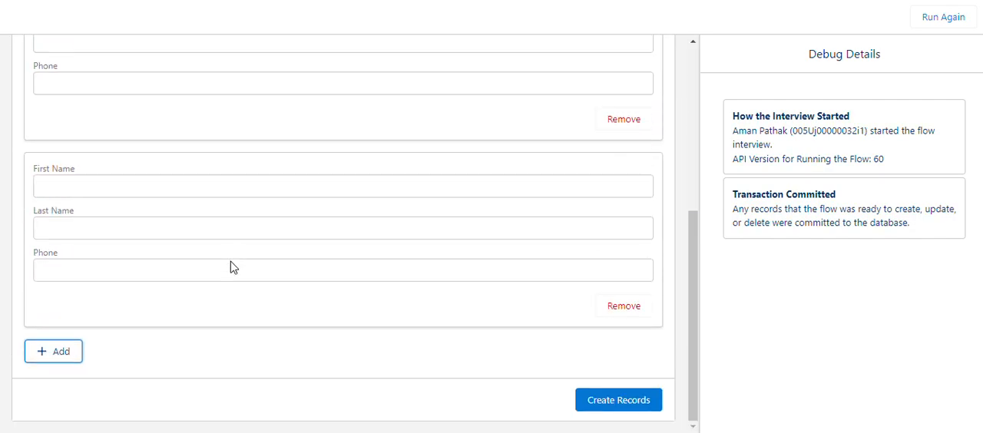
{"action": "left_click", "coordinate": [53, 352]}
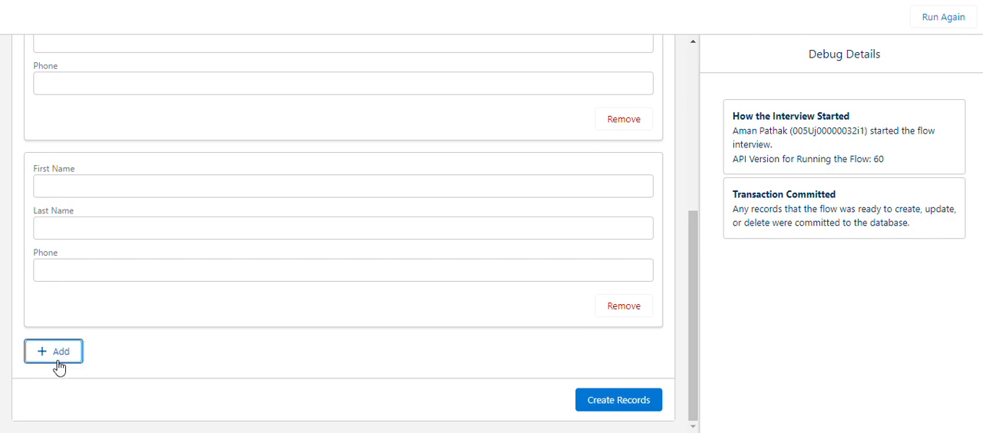
{"action": "scroll", "coordinate": [389, 281], "scroll_direction": "down", "scroll_amount": 3}
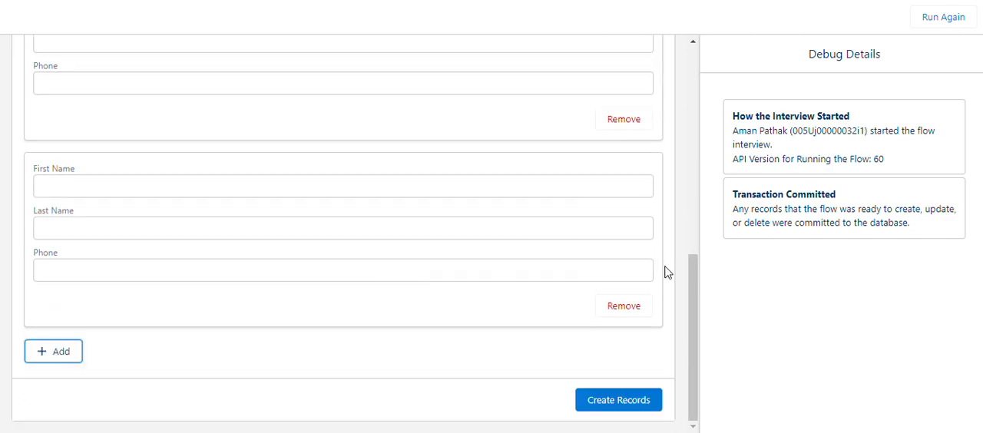
Remove the surplus blank contact entries from the repeater, keeping only one.
{"action": "left_click", "coordinate": [632, 310]}
{"action": "left_click", "coordinate": [627, 306]}
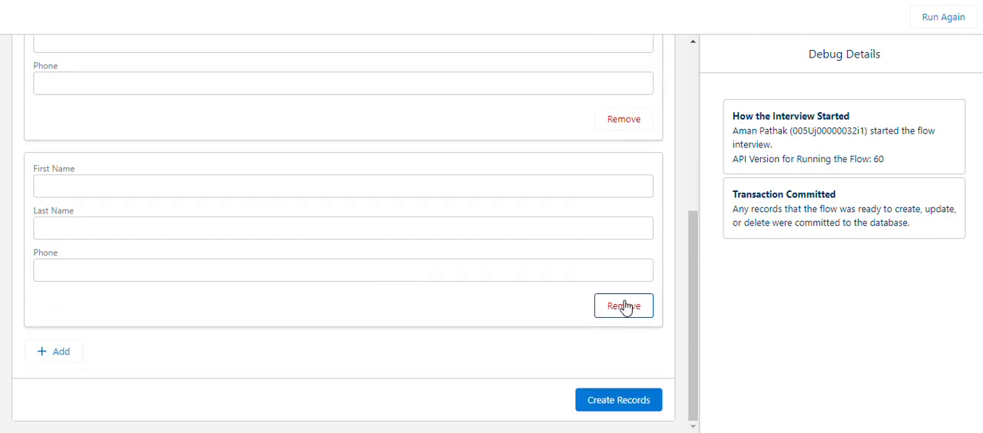
{"action": "left_click", "coordinate": [624, 322]}
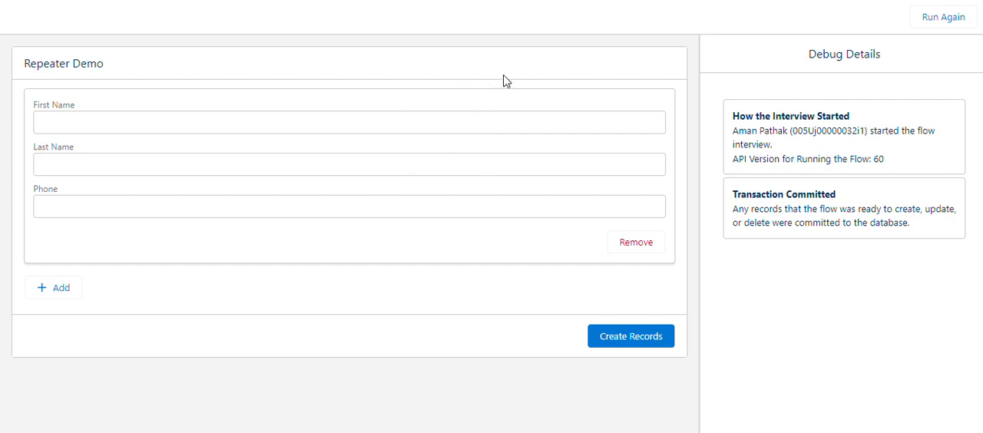
Fill in the first contact entry with first name Demo, last name Test 1 and phone 1.
{"action": "left_click", "coordinate": [107, 116]}
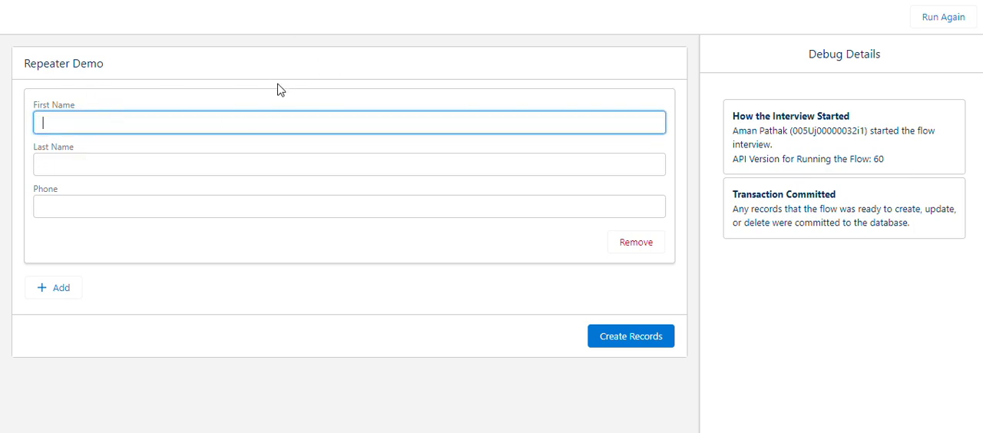
{"action": "key", "text": "Tab"}
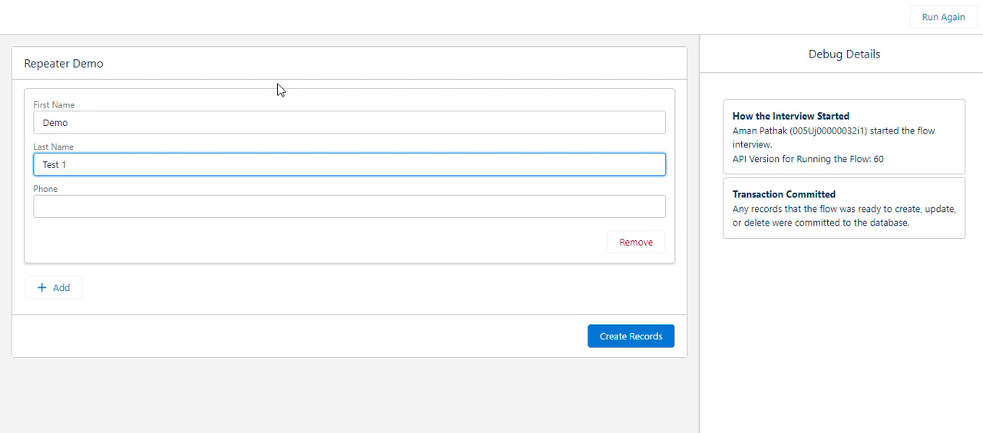
{"action": "left_click", "coordinate": [161, 217]}
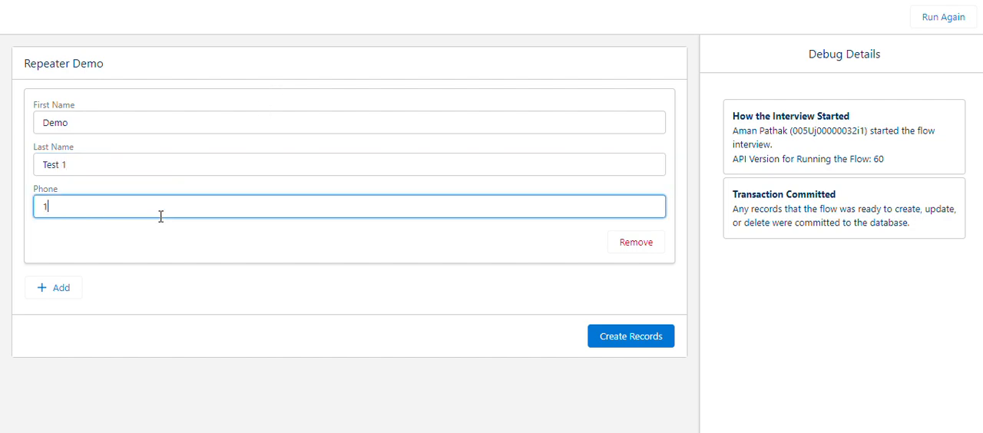
{"action": "left_click", "coordinate": [164, 236]}
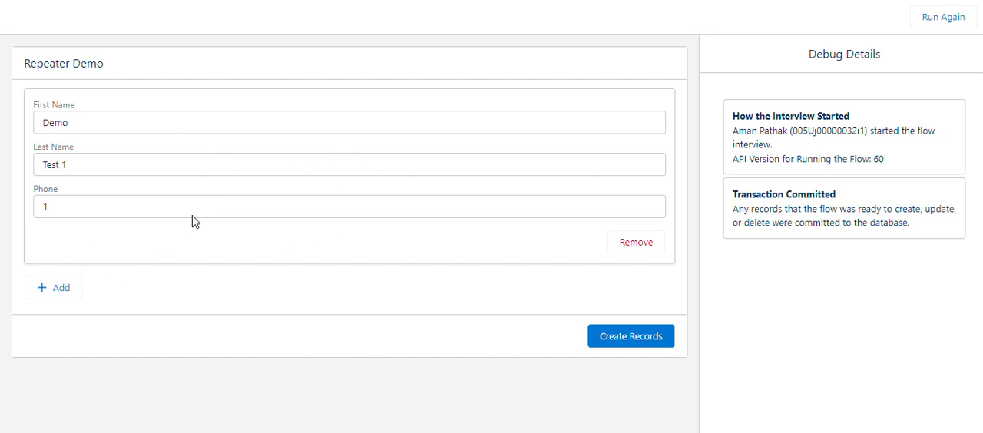
Add a second contact entry with first name Demo, last name Test 2 and phone 2.
{"action": "left_click", "coordinate": [56, 288]}
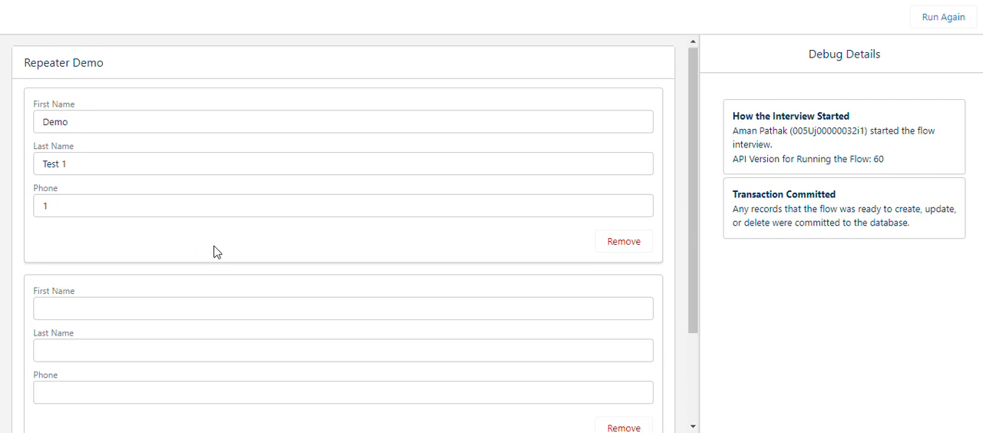
{"action": "scroll", "coordinate": [214, 252], "scroll_direction": "down", "scroll_amount": 1}
{"action": "left_click", "coordinate": [155, 254]}
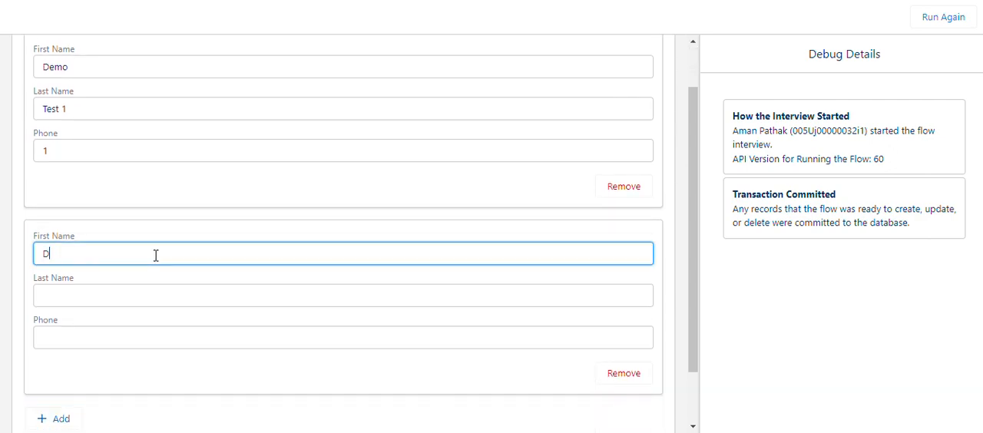
{"action": "type", "text": "Demo"}
{"action": "key", "text": "Tab"}
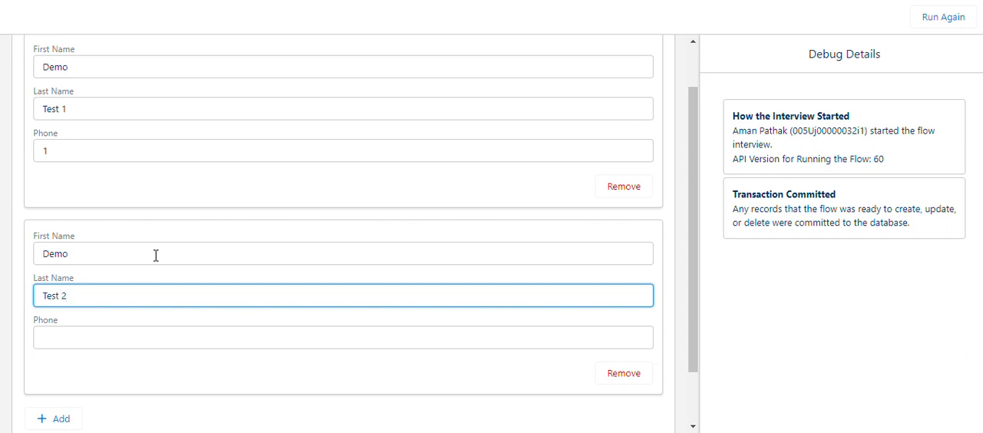
{"action": "left_click", "coordinate": [96, 342]}
{"action": "type", "text": "2"}
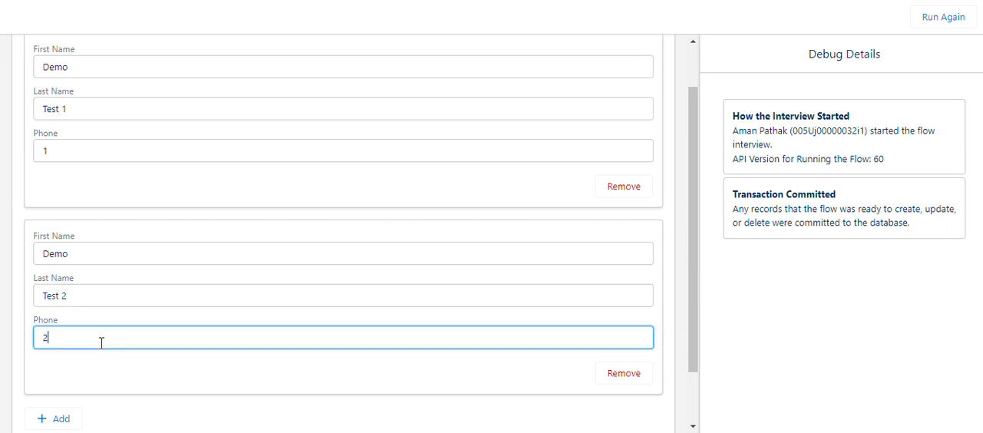
Add a third blank contact entry below the second one.
{"action": "scroll", "coordinate": [104, 340], "scroll_direction": "down", "scroll_amount": 1}
{"action": "scroll", "coordinate": [230, 307], "scroll_direction": "up", "scroll_amount": 1}
{"action": "scroll", "coordinate": [192, 304], "scroll_direction": "down", "scroll_amount": 1}
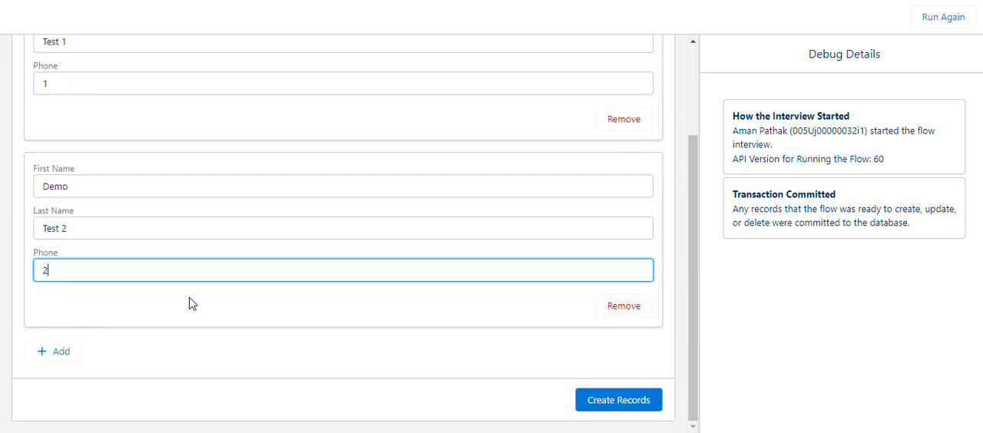
{"action": "left_click", "coordinate": [62, 351]}
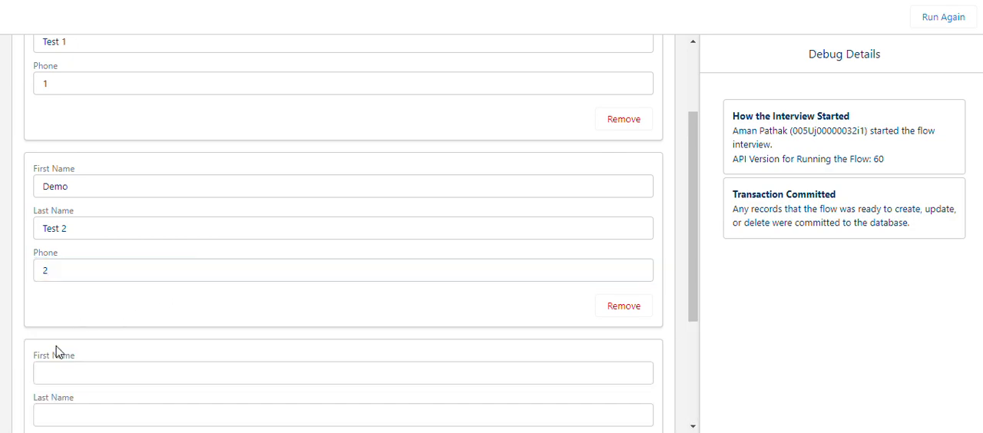
Review the two completed contact entries and the new blank one in the repeater.
{"action": "scroll", "coordinate": [297, 265], "scroll_direction": "down", "scroll_amount": 1}
{"action": "scroll", "coordinate": [297, 265], "scroll_direction": "up", "scroll_amount": 3}
{"action": "scroll", "coordinate": [297, 265], "scroll_direction": "down", "scroll_amount": 5}
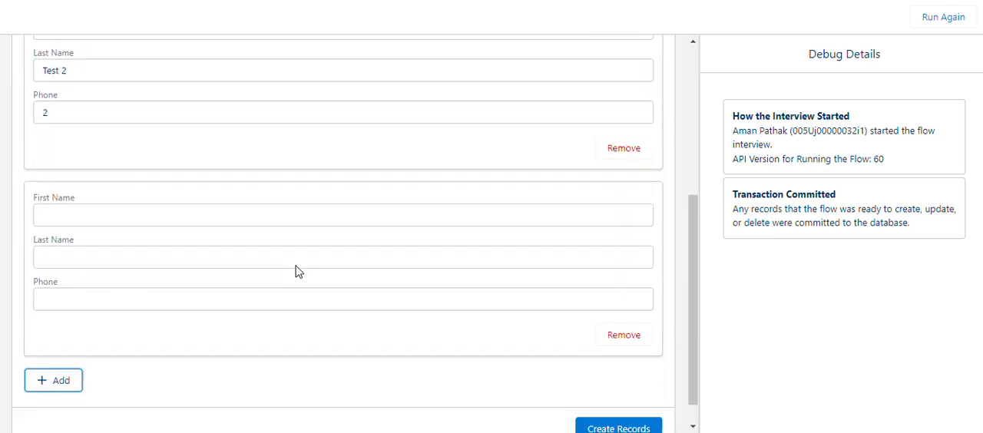
{"action": "scroll", "coordinate": [297, 265], "scroll_direction": "up", "scroll_amount": 1}
{"action": "scroll", "coordinate": [297, 265], "scroll_direction": "down", "scroll_amount": 1}
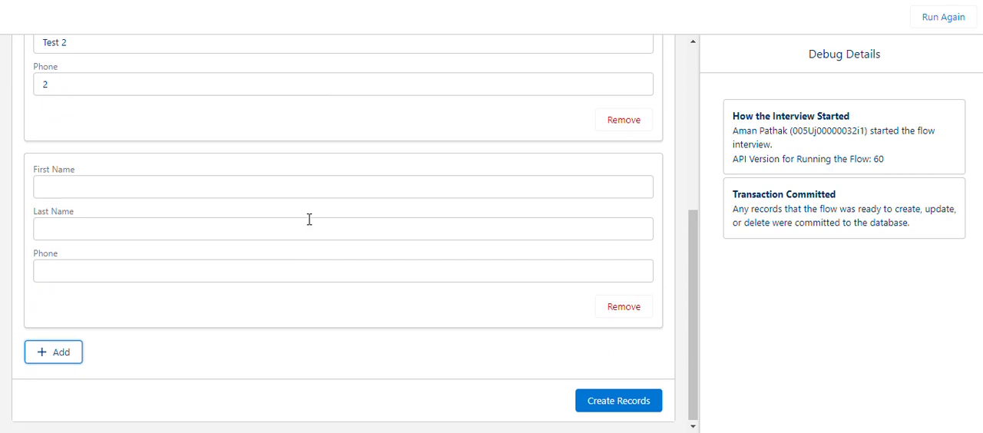
{"action": "scroll", "coordinate": [384, 212], "scroll_direction": "up", "scroll_amount": 1}
{"action": "scroll", "coordinate": [212, 220], "scroll_direction": "down", "scroll_amount": 1}
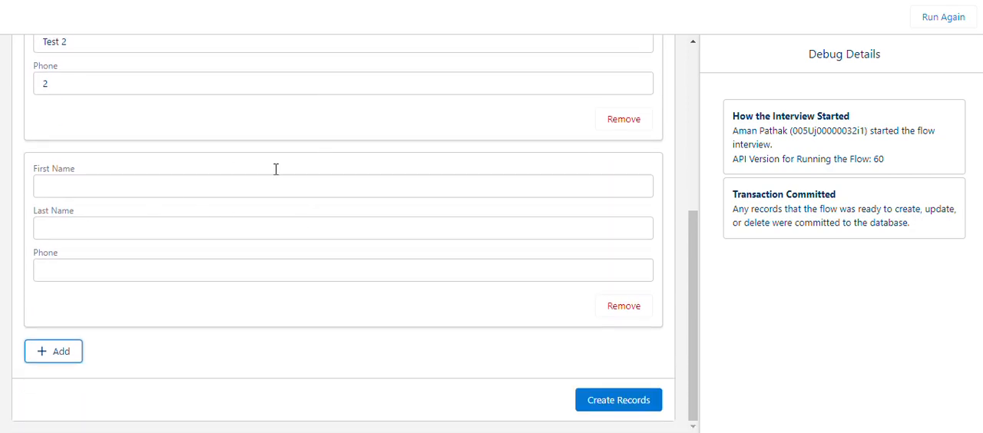
{"action": "scroll", "coordinate": [307, 222], "scroll_direction": "up", "scroll_amount": 5}
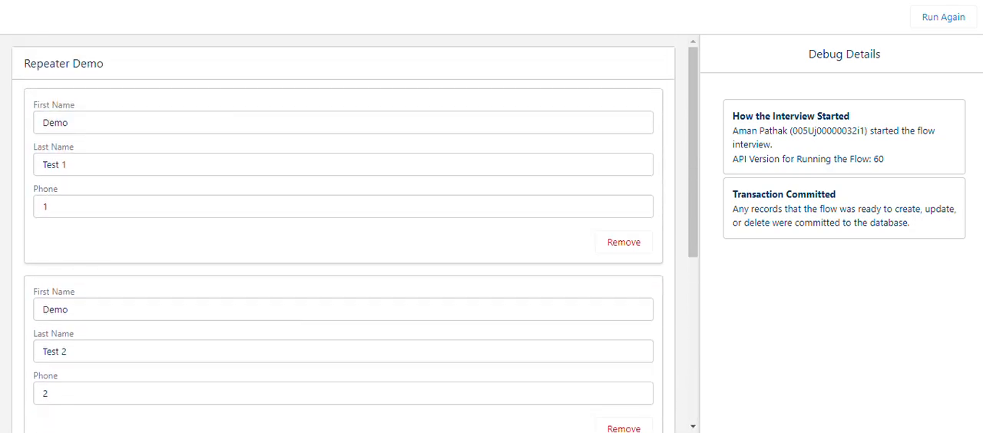
{"action": "scroll", "coordinate": [314, 228], "scroll_direction": "down", "scroll_amount": 3}
{"action": "scroll", "coordinate": [311, 230], "scroll_direction": "down", "scroll_amount": 3}
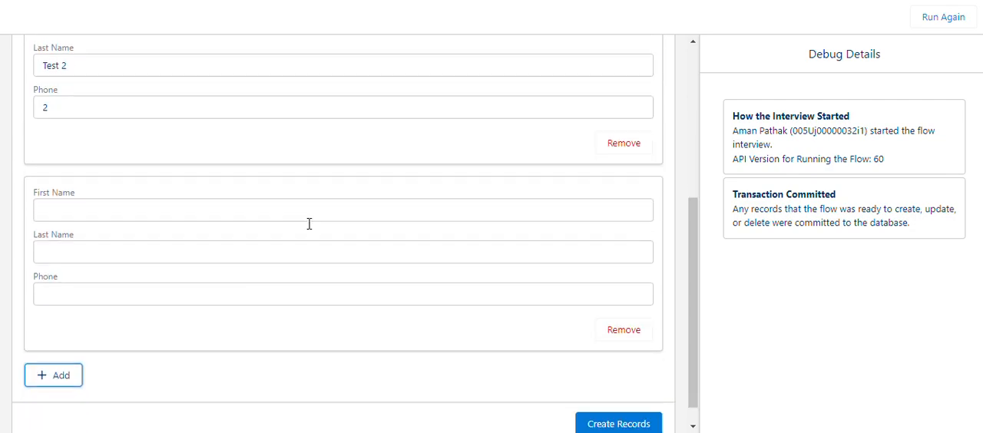
Fill in the third contact entry with first name Demo, last name Test 3 and phone 3.
{"action": "left_click", "coordinate": [147, 183]}
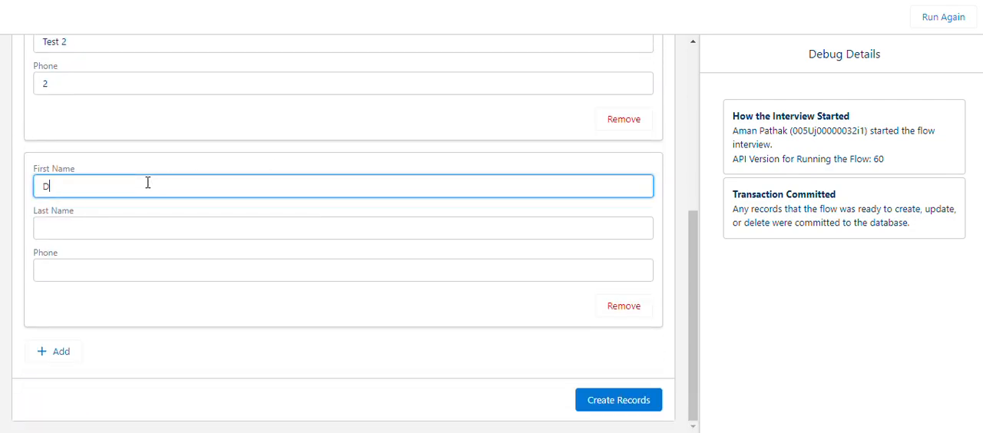
{"action": "key", "text": "Tab"}
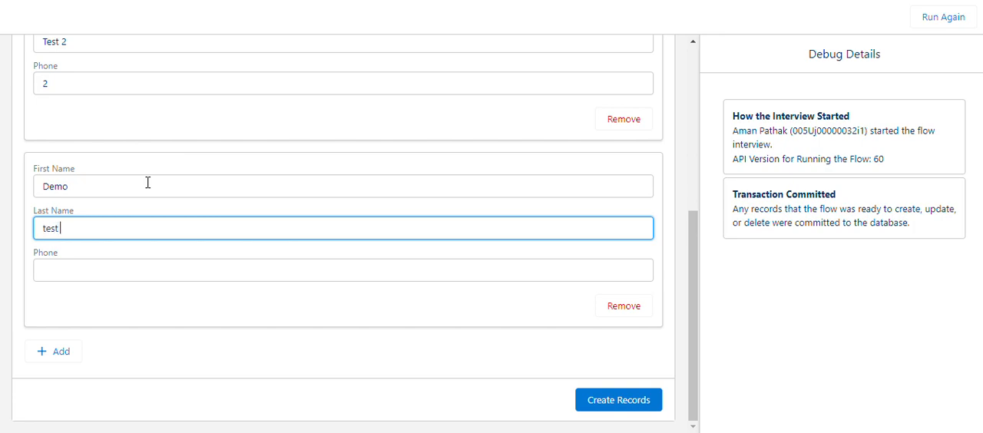
{"action": "key", "text": "BackSpace"}
{"action": "left_click", "coordinate": [140, 267]}
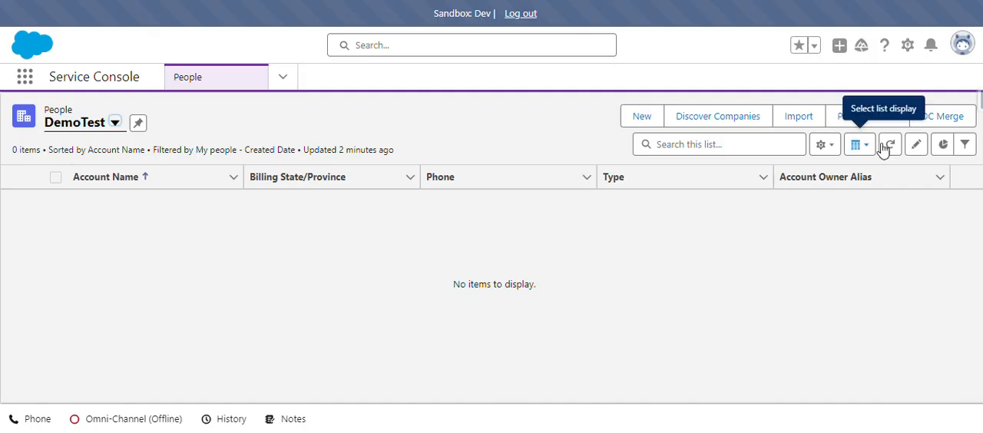
Switch to the Service Console and refresh the DemoTest people list before creating the records.
{"action": "left_click", "coordinate": [891, 146]}
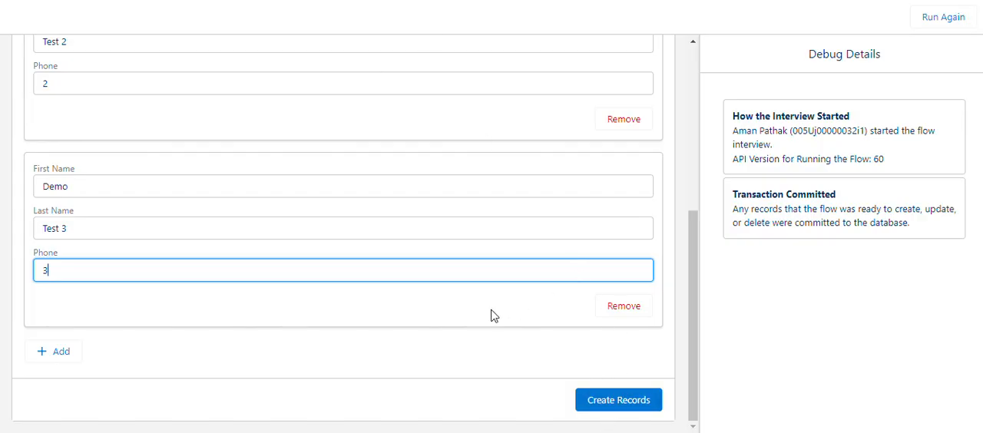
Return to the flow debug page, check the three contact entries and create their records.
{"action": "scroll", "coordinate": [494, 315], "scroll_direction": "up", "scroll_amount": 3}
{"action": "scroll", "coordinate": [494, 315], "scroll_direction": "down", "scroll_amount": 3}
{"action": "scroll", "coordinate": [499, 305], "scroll_direction": "up", "scroll_amount": 5}
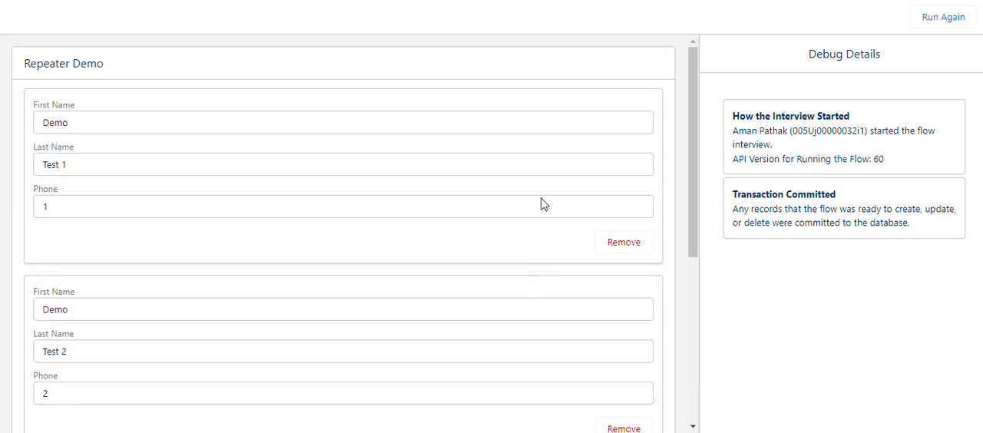
{"action": "scroll", "coordinate": [436, 146], "scroll_direction": "down", "scroll_amount": 5}
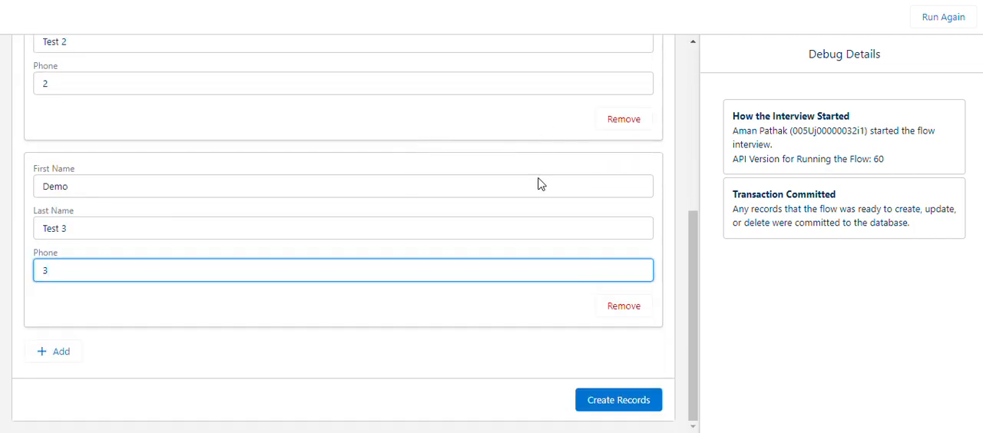
{"action": "left_click", "coordinate": [613, 403]}
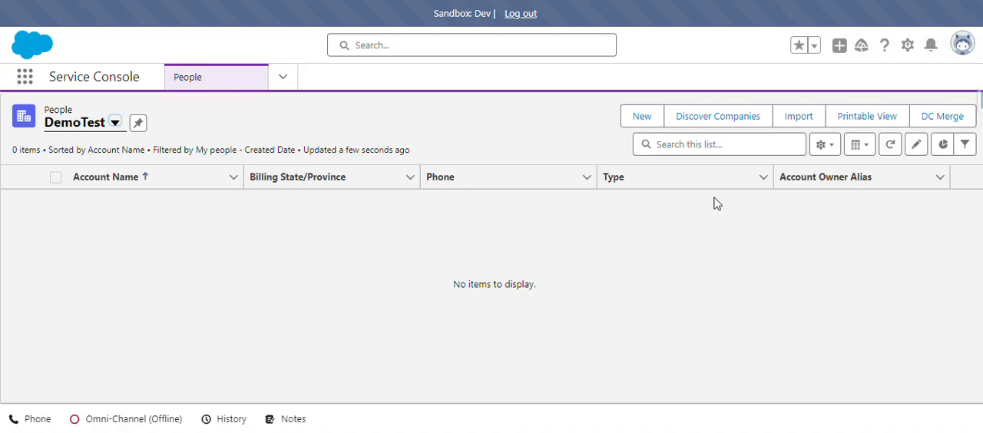
Switch back to the Service Console and refresh the DemoTest people list to check for the created records.
{"action": "left_click", "coordinate": [891, 146]}
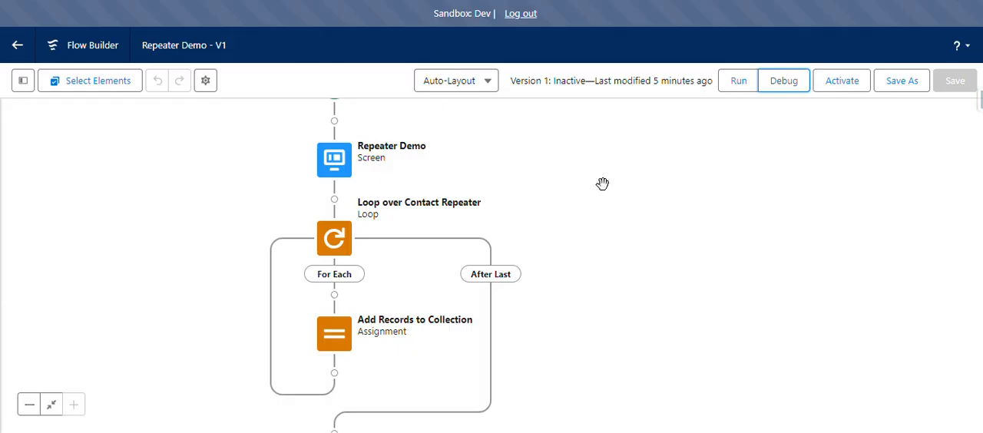
{"action": "left_click_drag", "start_coordinate": [602, 185], "coordinate": [749, 190]}
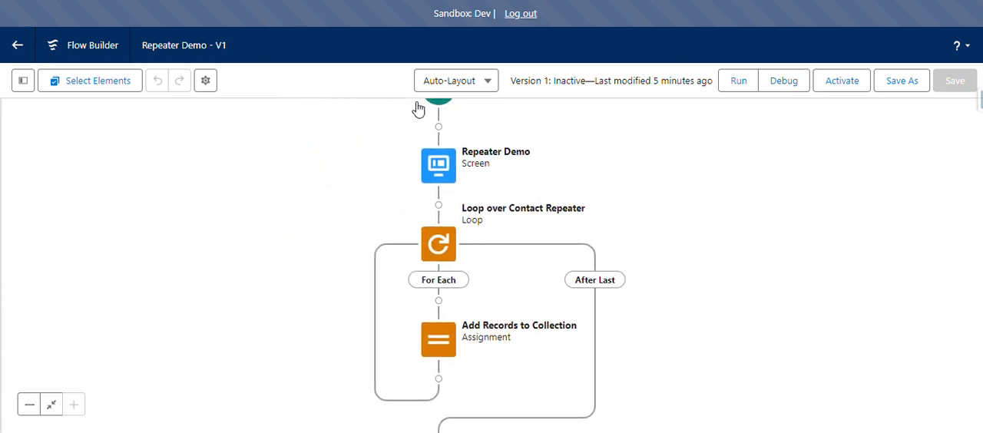
{"action": "left_click", "coordinate": [444, 165]}
{"action": "double_click", "coordinate": [444, 165]}
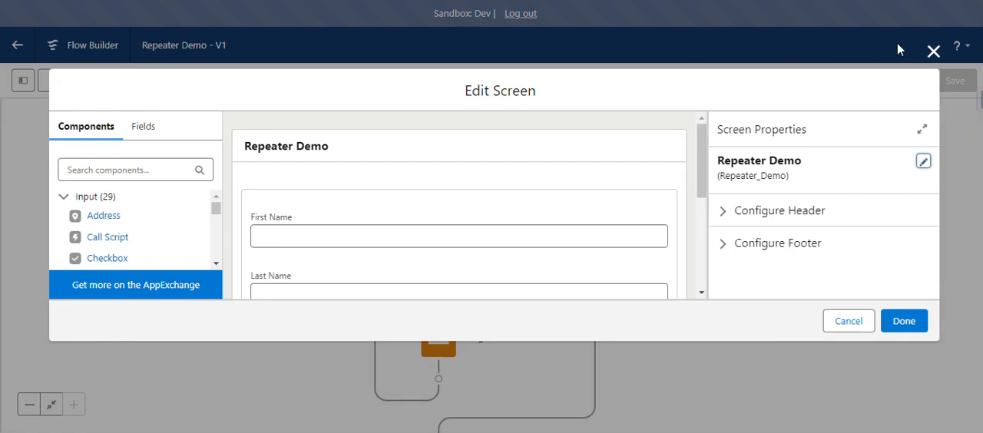
{"action": "left_click", "coordinate": [933, 51]}
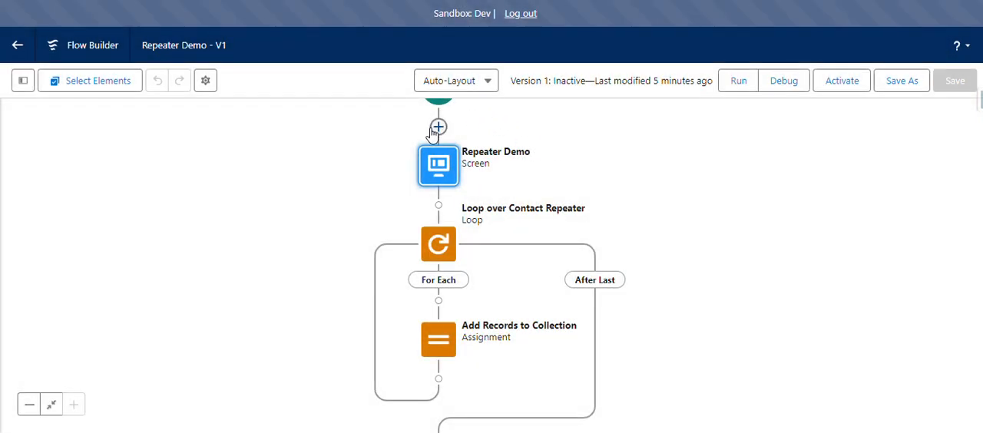
{"action": "left_click", "coordinate": [437, 127]}
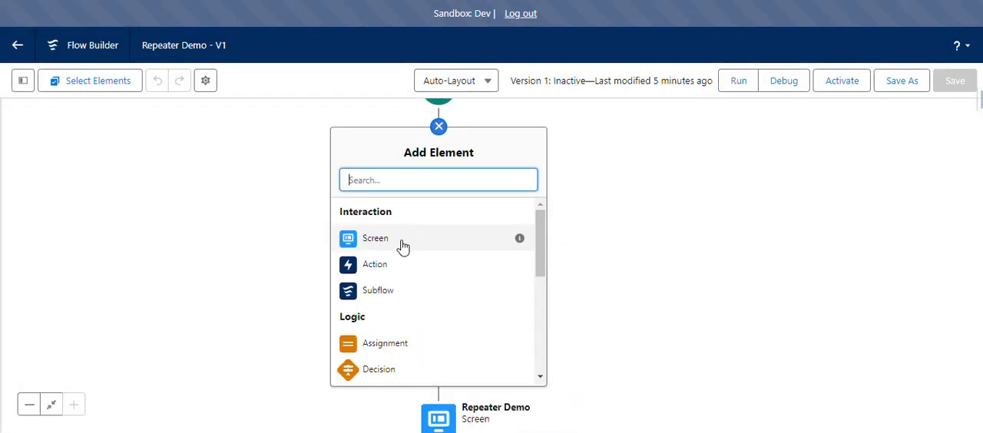
{"action": "left_click", "coordinate": [685, 149]}
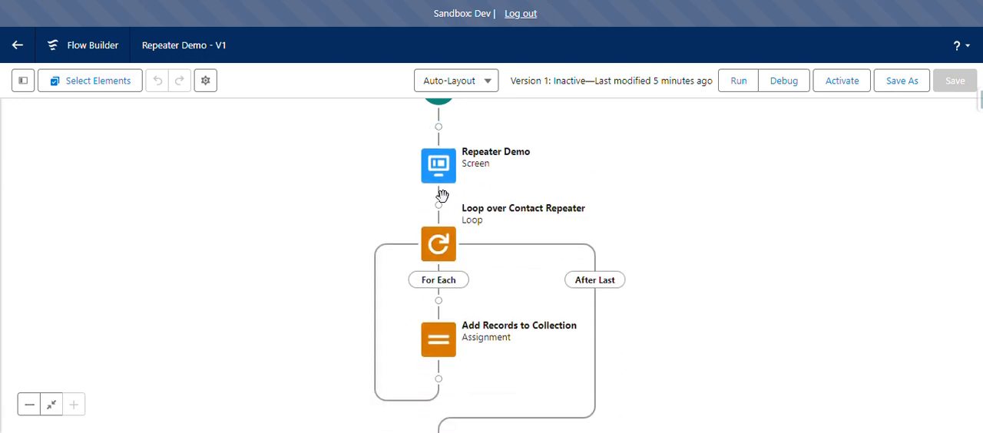
Open the Repeater Demo screen element and review its layout down to the footer.
{"action": "double_click", "coordinate": [439, 169]}
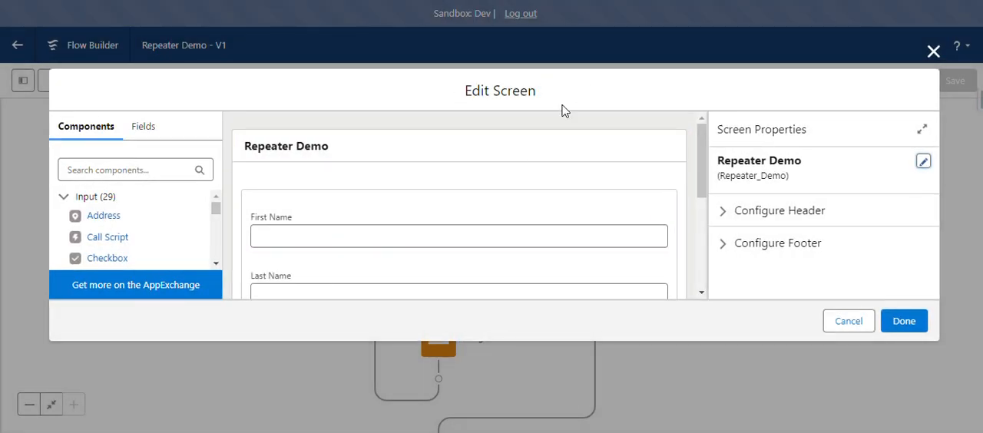
{"action": "scroll", "coordinate": [538, 191], "scroll_direction": "down", "scroll_amount": 3}
{"action": "scroll", "coordinate": [538, 192], "scroll_direction": "down", "scroll_amount": 5}
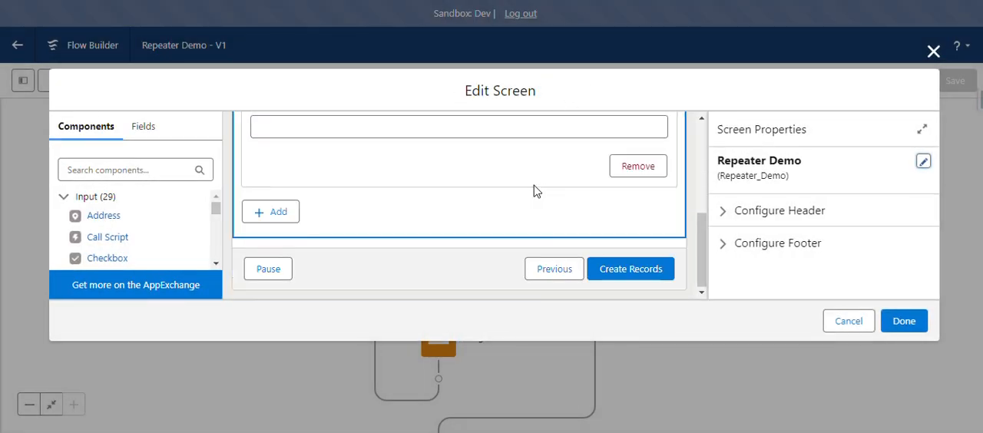
Add a trial Repeater (Beta) component below the existing repeater and delete it again.
{"action": "scroll", "coordinate": [146, 210], "scroll_direction": "down", "scroll_amount": 10}
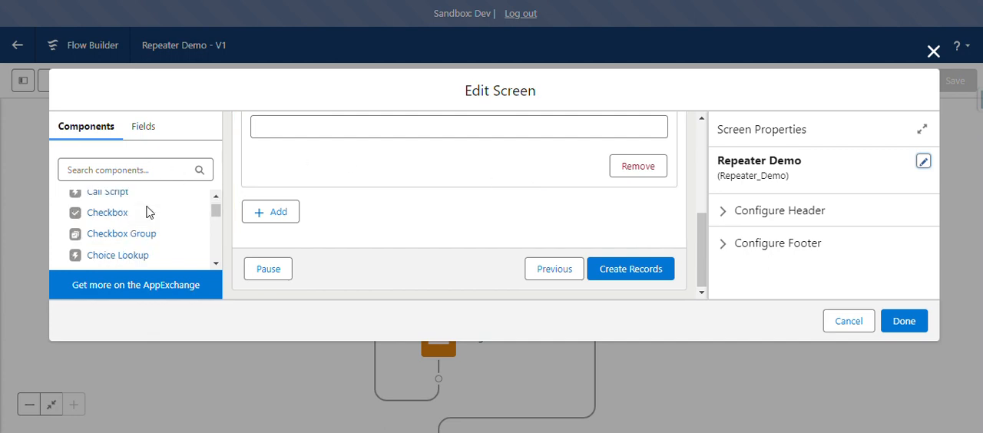
{"action": "scroll", "coordinate": [146, 210], "scroll_direction": "down", "scroll_amount": 3}
{"action": "scroll", "coordinate": [148, 213], "scroll_direction": "up", "scroll_amount": 2}
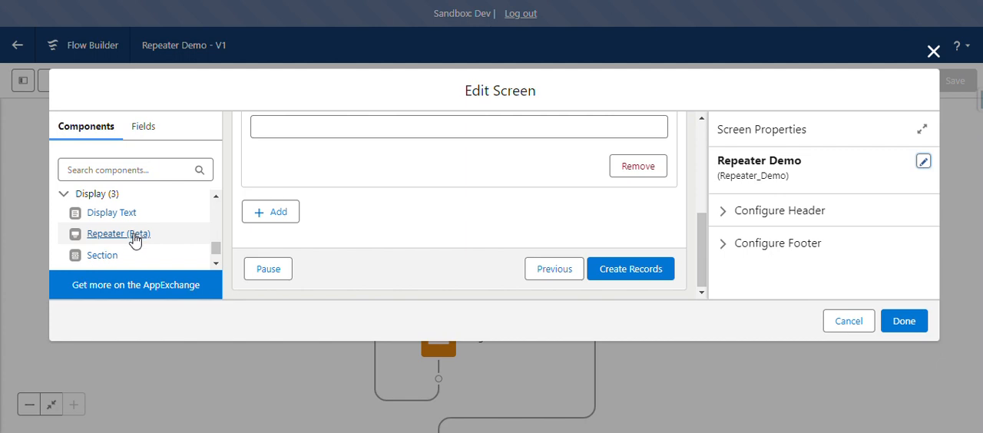
{"action": "left_click_drag", "start_coordinate": [134, 241], "coordinate": [302, 234]}
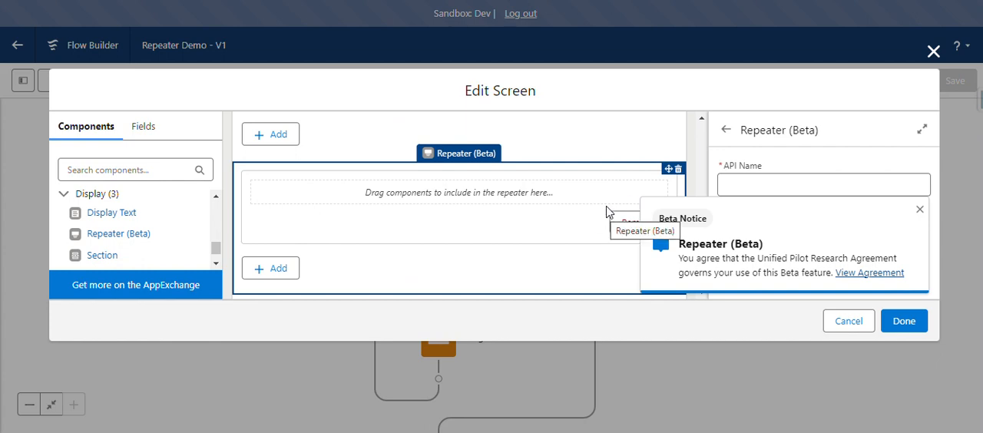
{"action": "left_click", "coordinate": [678, 169]}
{"action": "left_click", "coordinate": [610, 246]}
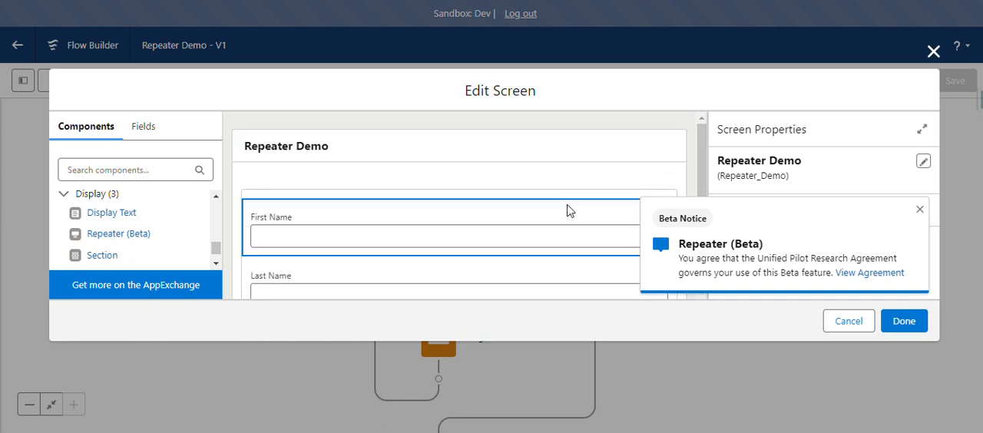
Select the existing repeater, dismiss the beta notice and check its API name and the fields inside it.
{"action": "left_click", "coordinate": [584, 189]}
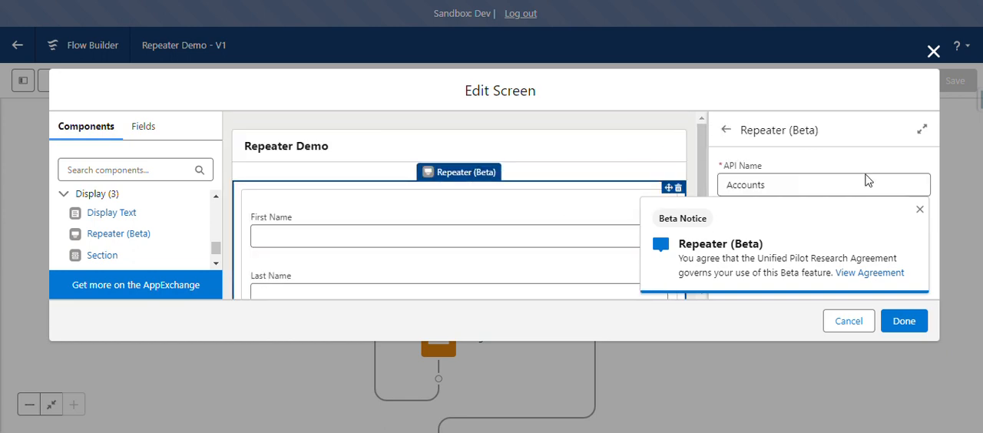
{"action": "left_click", "coordinate": [920, 212]}
{"action": "left_click", "coordinate": [779, 183]}
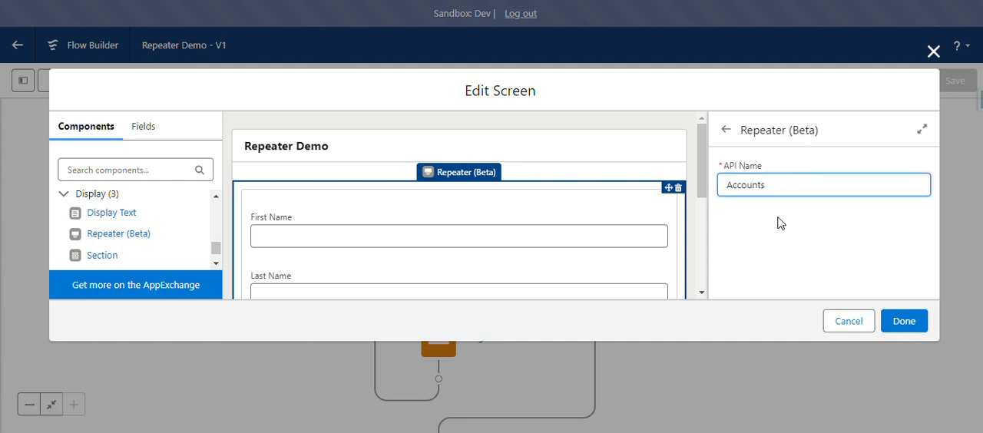
{"action": "scroll", "coordinate": [466, 207], "scroll_direction": "down", "scroll_amount": 1}
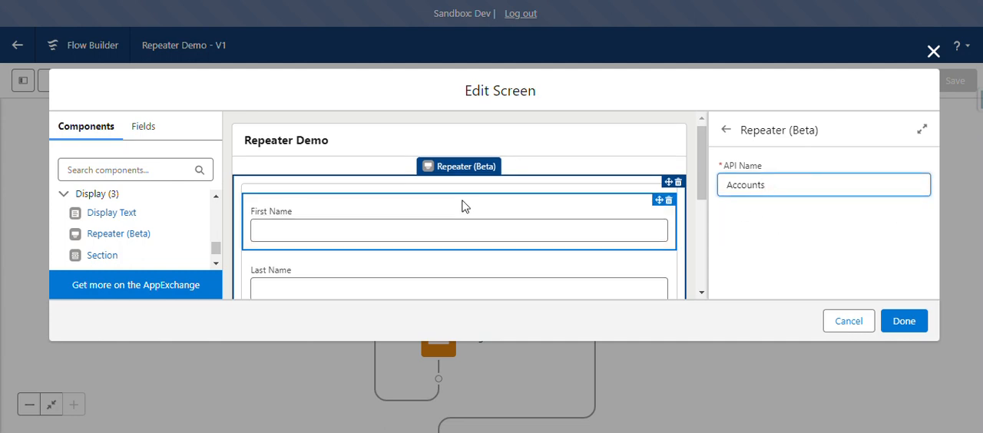
{"action": "scroll", "coordinate": [414, 188], "scroll_direction": "down", "scroll_amount": 2}
{"action": "scroll", "coordinate": [348, 196], "scroll_direction": "up", "scroll_amount": 2}
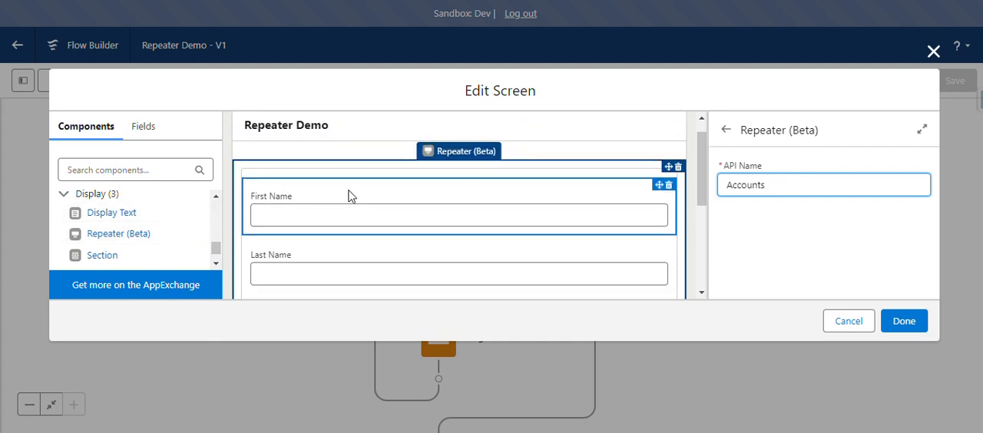
Add a trial Text component above First Name inside the repeater and delete it again.
{"action": "scroll", "coordinate": [121, 208], "scroll_direction": "up", "scroll_amount": 3}
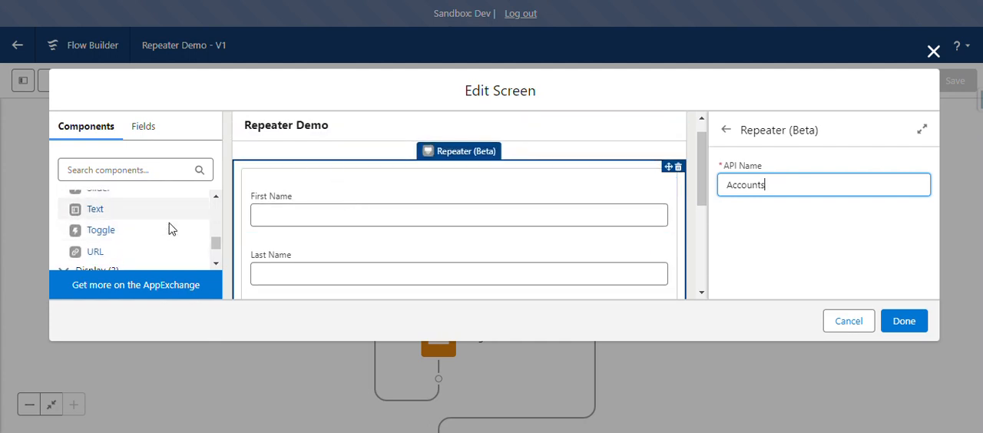
{"action": "scroll", "coordinate": [177, 213], "scroll_direction": "up", "scroll_amount": 1}
{"action": "scroll", "coordinate": [177, 214], "scroll_direction": "down", "scroll_amount": 1}
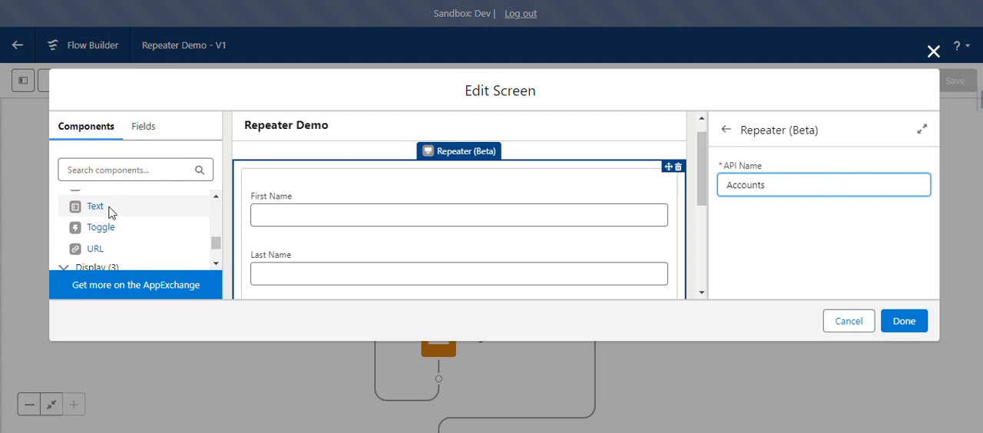
{"action": "left_click_drag", "start_coordinate": [112, 207], "coordinate": [314, 193]}
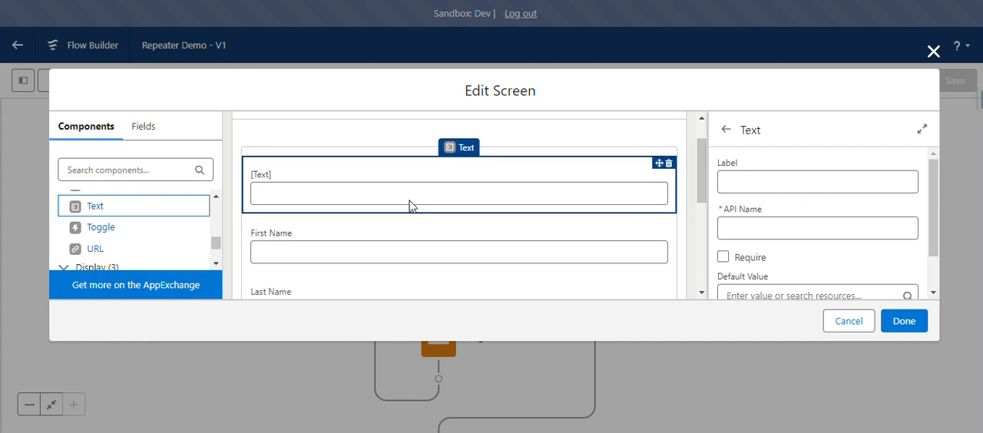
{"action": "left_click", "coordinate": [801, 177]}
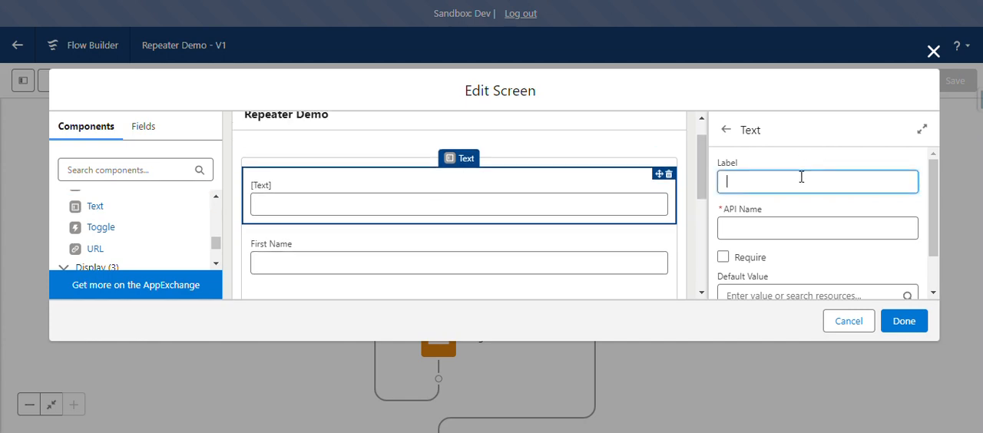
{"action": "left_click", "coordinate": [790, 224]}
{"action": "left_click", "coordinate": [669, 175]}
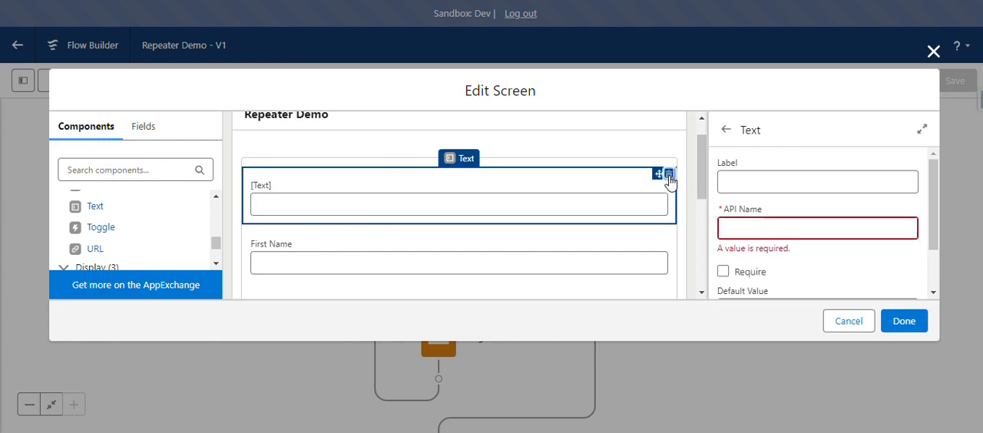
{"action": "left_click", "coordinate": [609, 246]}
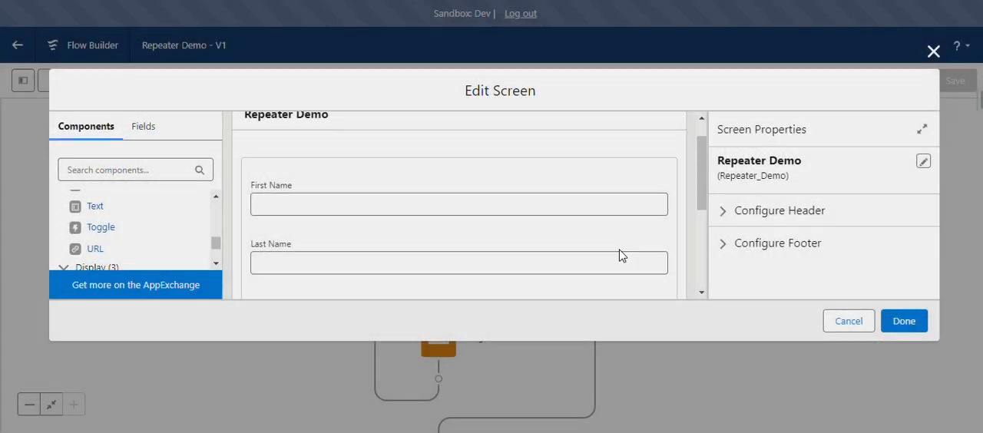
Examine the label and API name of the Last Name and Phone text components inside the repeater.
{"action": "scroll", "coordinate": [538, 227], "scroll_direction": "down", "scroll_amount": 2}
{"action": "scroll", "coordinate": [530, 215], "scroll_direction": "up", "scroll_amount": 1}
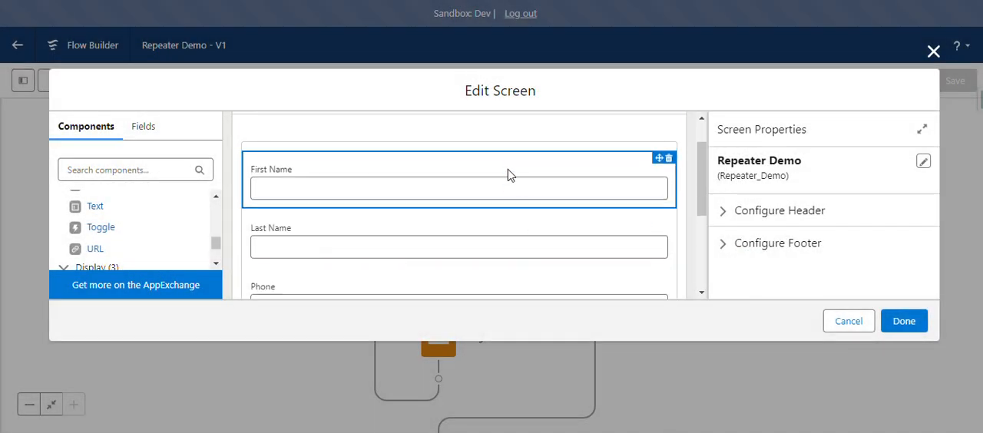
{"action": "left_click", "coordinate": [487, 248]}
{"action": "scroll", "coordinate": [487, 249], "scroll_direction": "down", "scroll_amount": 1}
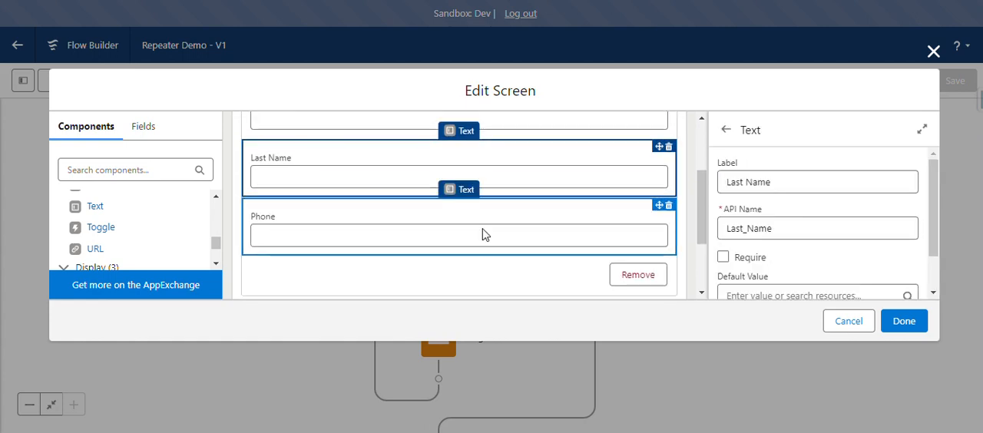
{"action": "left_click", "coordinate": [487, 229]}
{"action": "scroll", "coordinate": [538, 216], "scroll_direction": "up", "scroll_amount": 1}
{"action": "scroll", "coordinate": [544, 213], "scroll_direction": "up", "scroll_amount": 1}
{"action": "scroll", "coordinate": [543, 210], "scroll_direction": "down", "scroll_amount": 1}
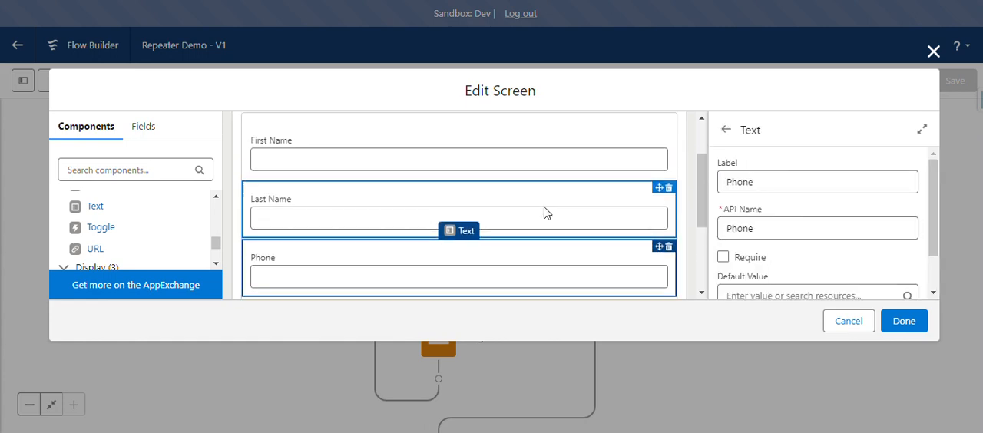
{"action": "scroll", "coordinate": [117, 222], "scroll_direction": "up", "scroll_amount": 1}
{"action": "scroll", "coordinate": [117, 220], "scroll_direction": "up", "scroll_amount": 1}
{"action": "scroll", "coordinate": [127, 216], "scroll_direction": "down", "scroll_amount": 1}
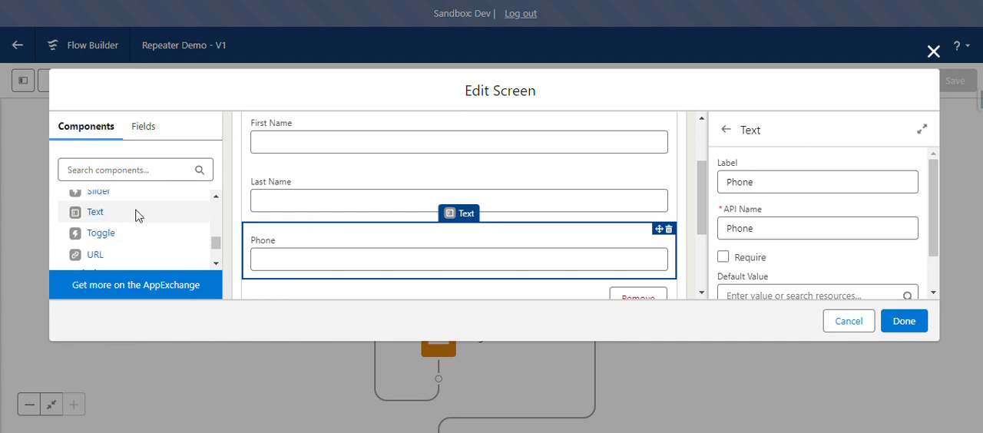
Try to pick up another Text component, and reselect the repeater holding the contact fields.
{"action": "mouse_move", "coordinate": [117, 213]}
{"action": "left_mouse_down"}
{"action": "mouse_move", "coordinate": [160, 200]}
{"action": "mouse_move", "coordinate": [318, 202]}
{"action": "mouse_move", "coordinate": [128, 210]}
{"action": "left_mouse_up"}
{"action": "scroll", "coordinate": [391, 192], "scroll_direction": "up", "scroll_amount": 3}
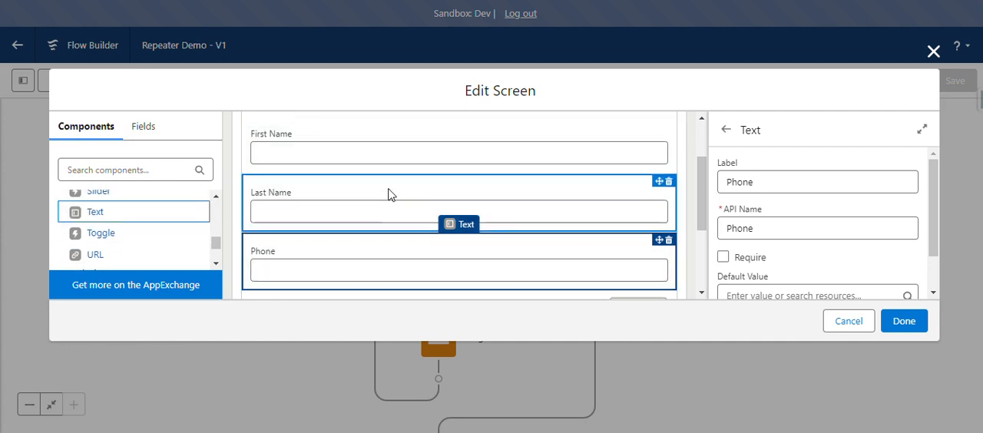
{"action": "left_click", "coordinate": [450, 190]}
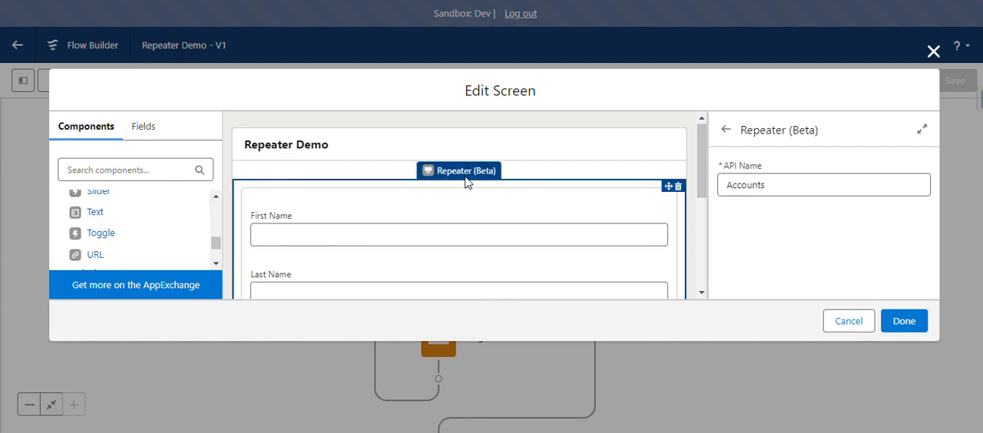
Search the screen components for "repea" to locate the Repeater (Beta) component, and clear the search.
{"action": "scroll", "coordinate": [153, 223], "scroll_direction": "down", "scroll_amount": 3}
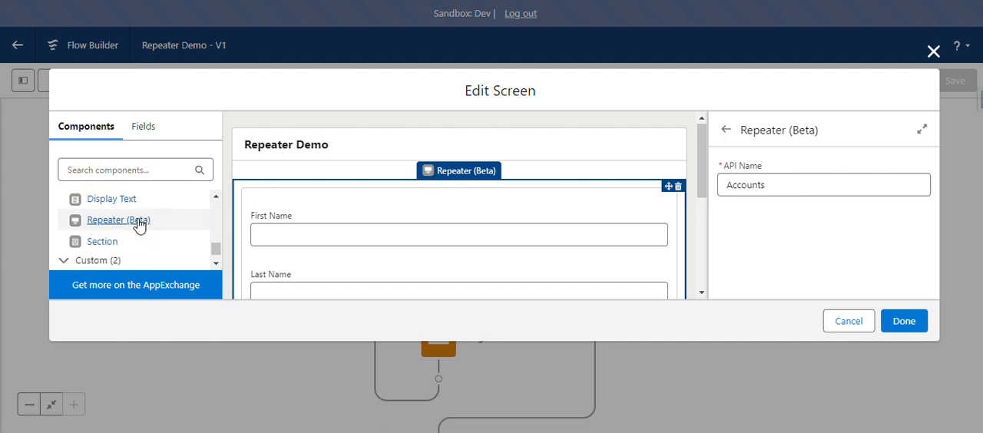
{"action": "scroll", "coordinate": [136, 222], "scroll_direction": "up", "scroll_amount": 2}
{"action": "scroll", "coordinate": [131, 197], "scroll_direction": "down", "scroll_amount": 1}
{"action": "left_click", "coordinate": [122, 167]}
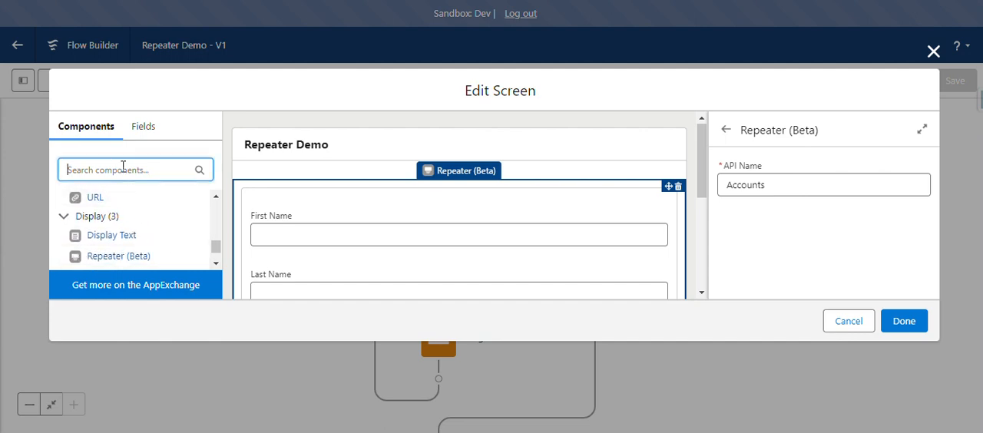
{"action": "type", "text": "repea"}
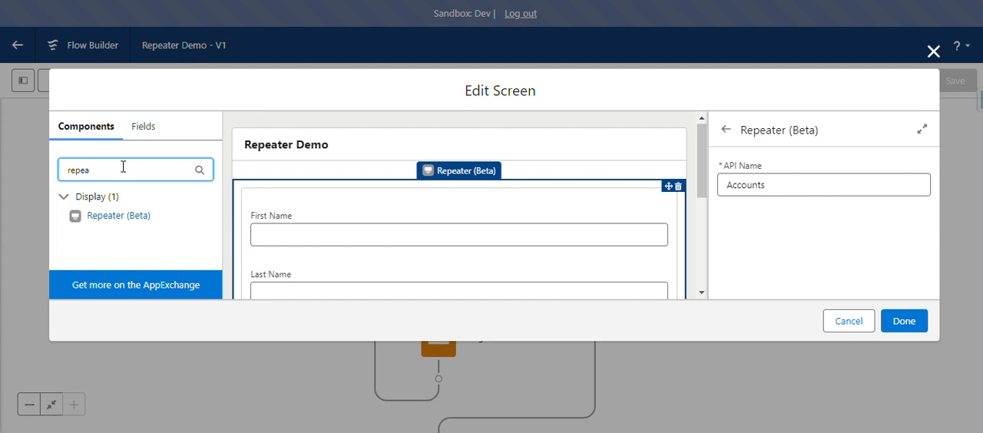
{"action": "key", "text": "BackSpace"}
{"action": "key", "text": "BackSpace"}
{"action": "key", "text": "BackSpace"}
{"action": "key", "text": "BackSpace"}
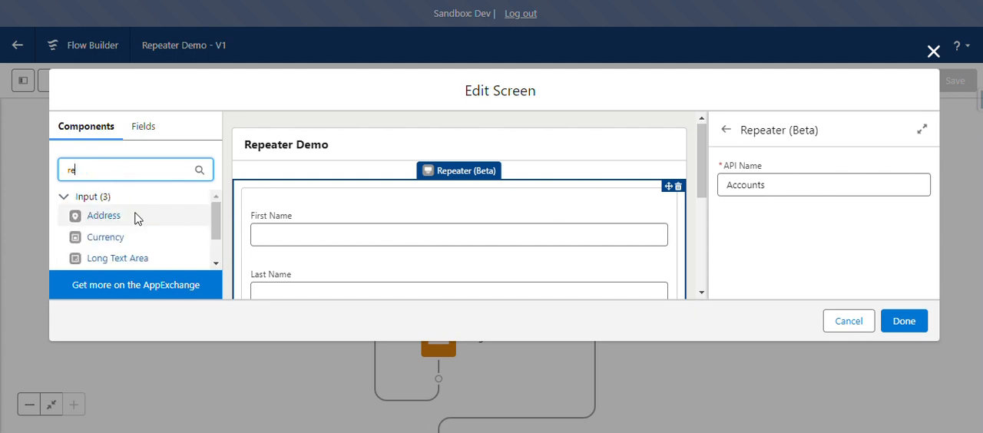
{"action": "scroll", "coordinate": [184, 219], "scroll_direction": "down", "scroll_amount": 2}
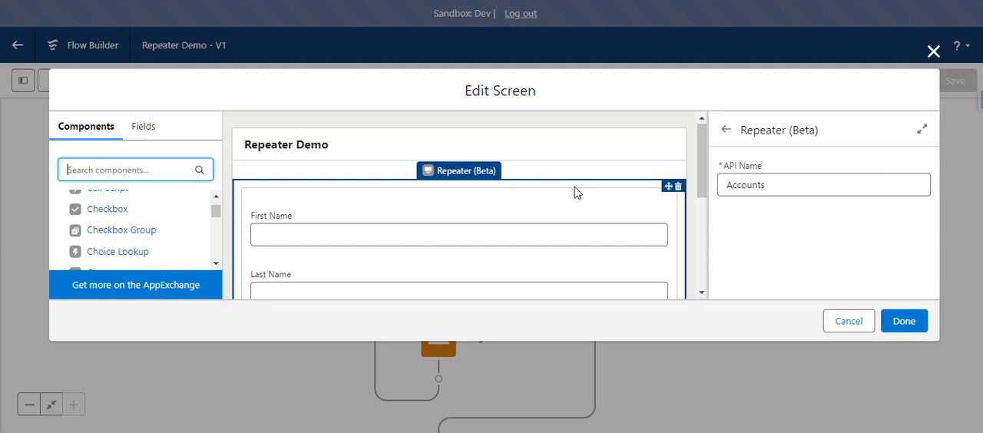
Review the repeater layout down to its Add option and finish editing the Repeater Demo screen.
{"action": "scroll", "coordinate": [575, 191], "scroll_direction": "down", "scroll_amount": 5}
{"action": "scroll", "coordinate": [575, 191], "scroll_direction": "up", "scroll_amount": 5}
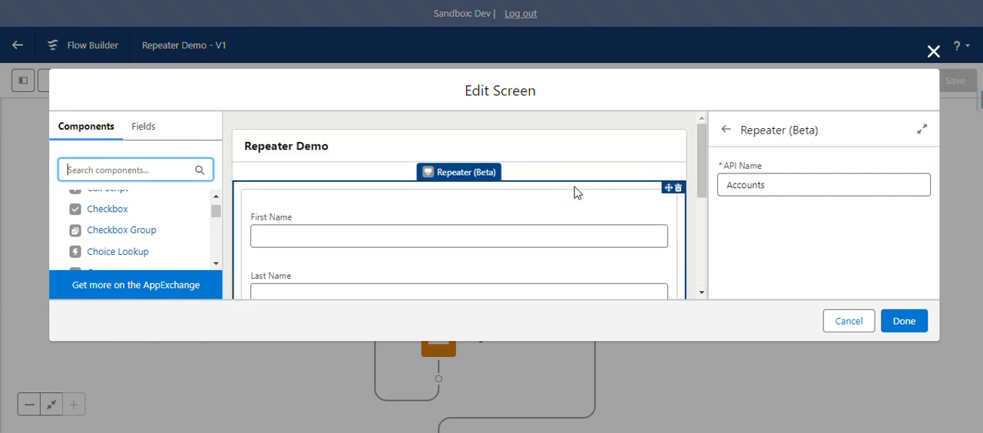
{"action": "scroll", "coordinate": [575, 191], "scroll_direction": "down", "scroll_amount": 2}
{"action": "scroll", "coordinate": [575, 191], "scroll_direction": "down", "scroll_amount": 3}
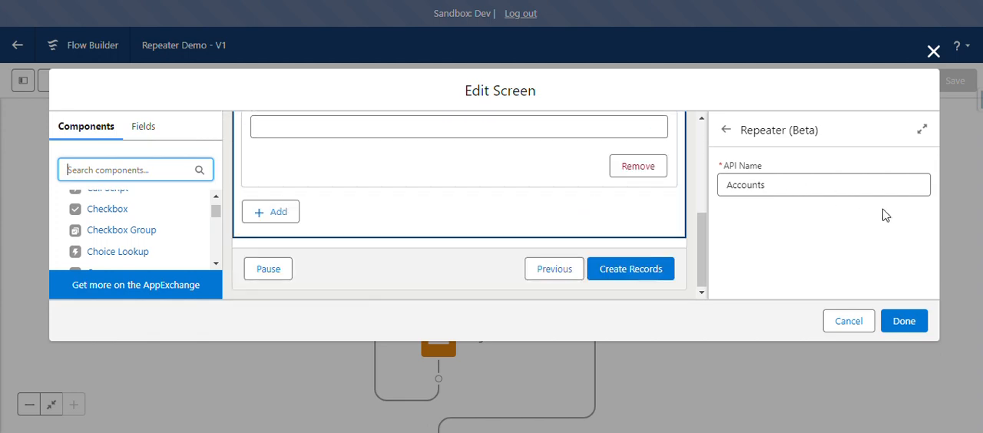
{"action": "left_click", "coordinate": [907, 324]}
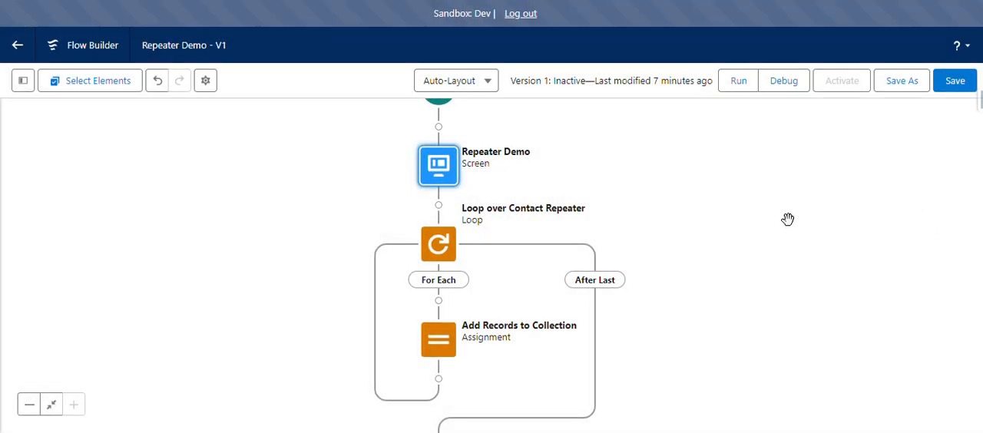
Reopen the Repeater Demo screen, select its repeater and highlight the whole API name.
{"action": "left_click_drag", "start_coordinate": [787, 229], "coordinate": [713, 242]}
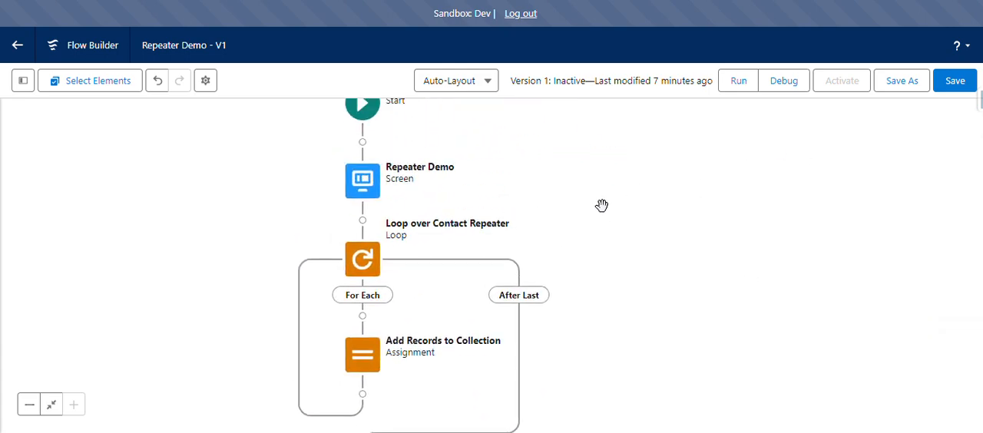
{"action": "left_click_drag", "start_coordinate": [598, 206], "coordinate": [659, 187]}
{"action": "double_click", "coordinate": [431, 168]}
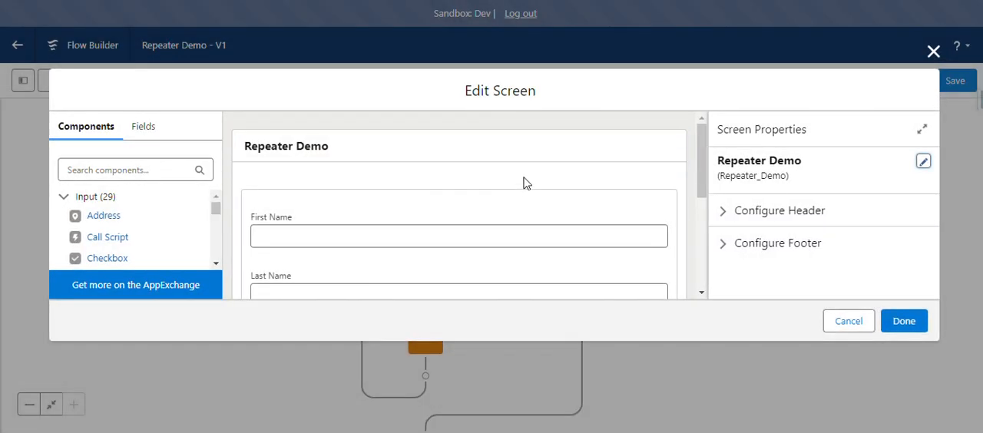
{"action": "left_click", "coordinate": [522, 198]}
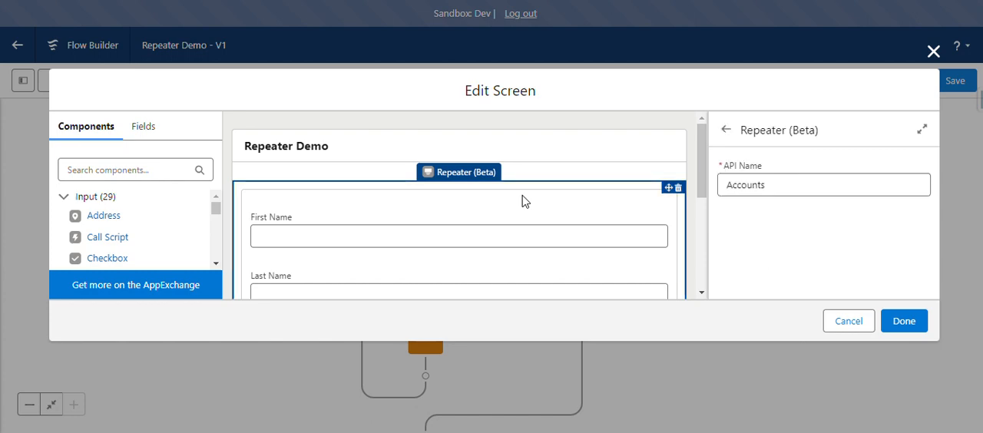
{"action": "left_click", "coordinate": [783, 188]}
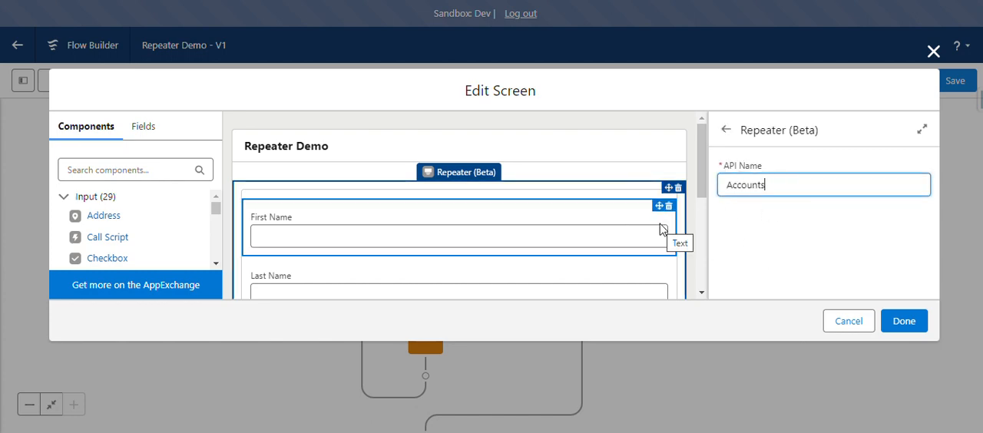
{"action": "left_click_drag", "start_coordinate": [778, 185], "coordinate": [724, 189]}
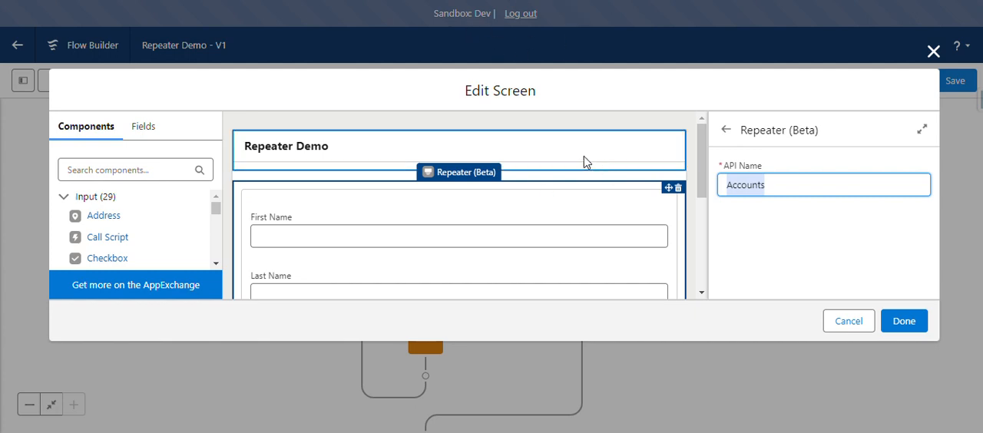
Check the repeater's API name in the Repeater Demo screen and close the screen editor.
{"action": "scroll", "coordinate": [527, 211], "scroll_direction": "down", "scroll_amount": 1}
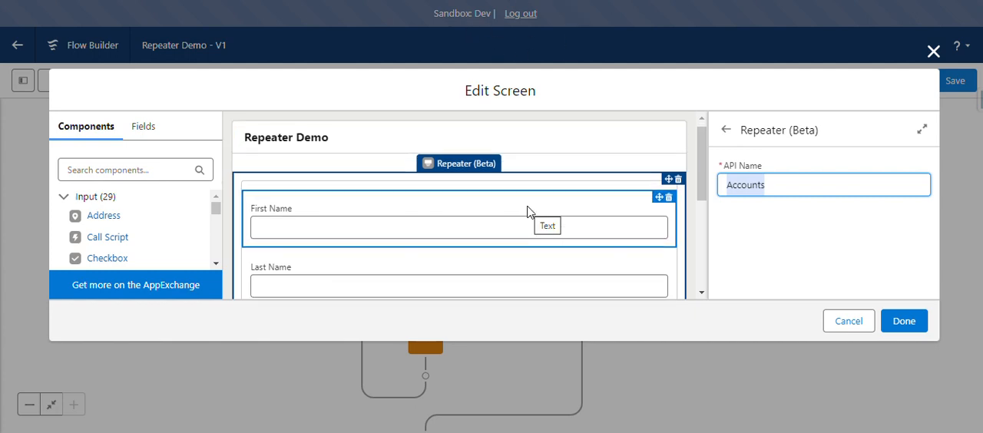
{"action": "left_click", "coordinate": [772, 184]}
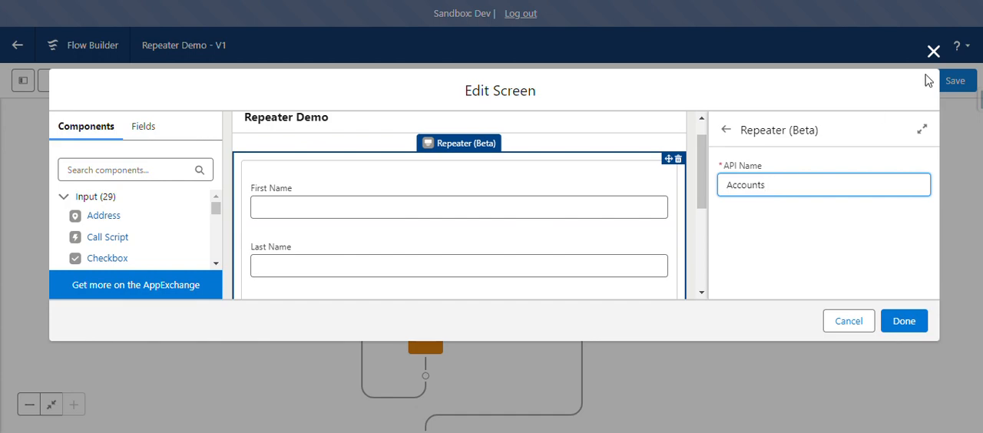
{"action": "left_click", "coordinate": [934, 52]}
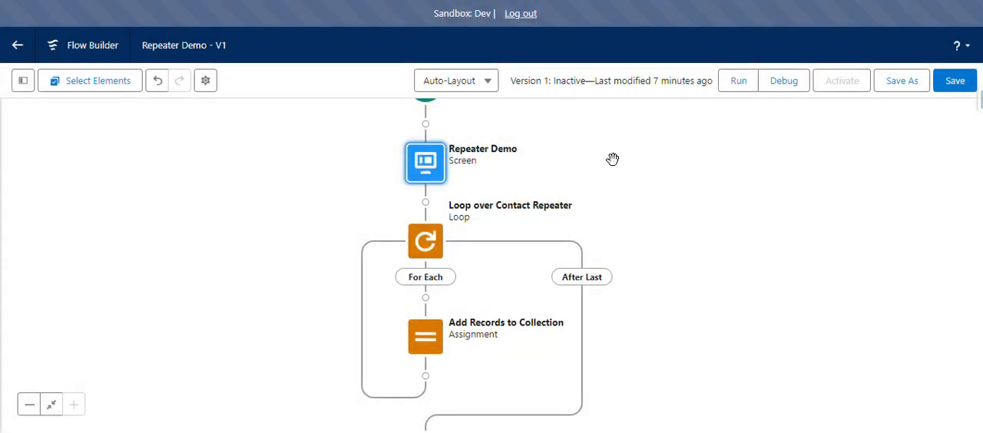
Show the flow's toolbox and review its loop, record variable and screen component resources alongside the flow layout.
{"action": "left_click", "coordinate": [23, 83]}
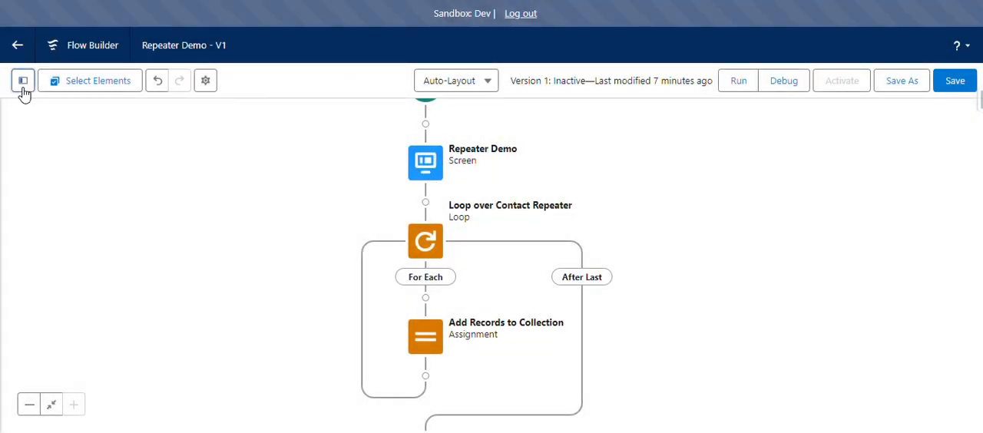
{"action": "scroll", "coordinate": [119, 281], "scroll_direction": "down", "scroll_amount": 2}
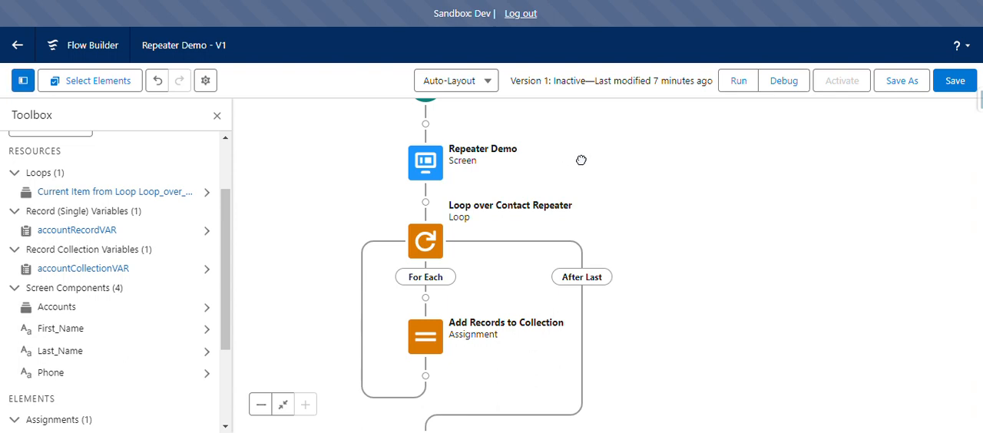
{"action": "left_click_drag", "start_coordinate": [577, 158], "coordinate": [641, 152]}
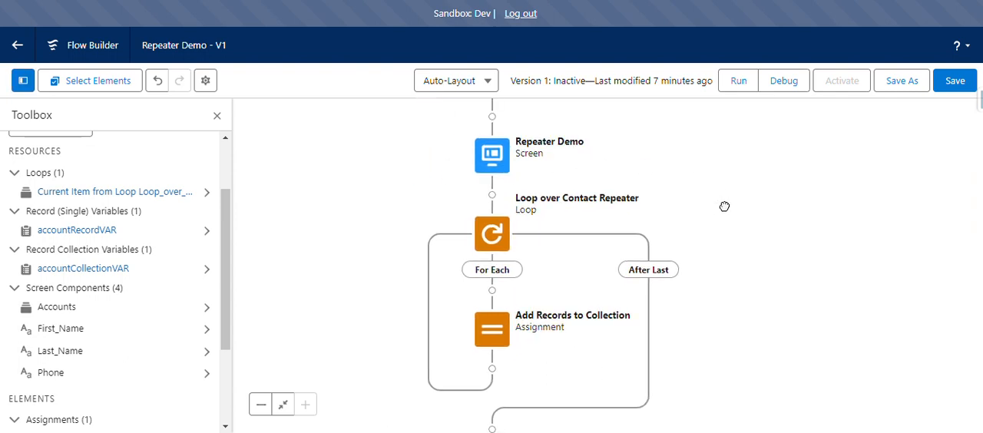
{"action": "scroll", "coordinate": [724, 207], "scroll_direction": "down", "scroll_amount": 1}
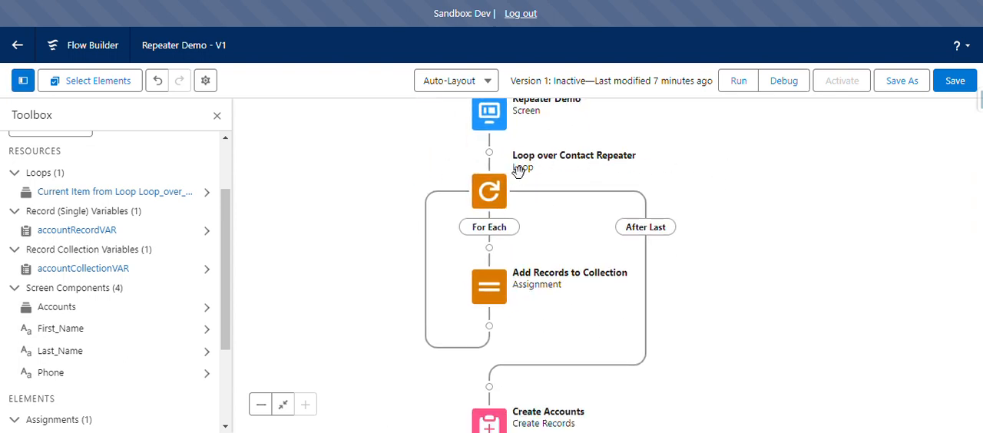
Open the Loop over Contact Repeater element, highlight Accounts in its collection variable and close the element.
{"action": "left_click", "coordinate": [492, 197]}
{"action": "left_click", "coordinate": [491, 331]}
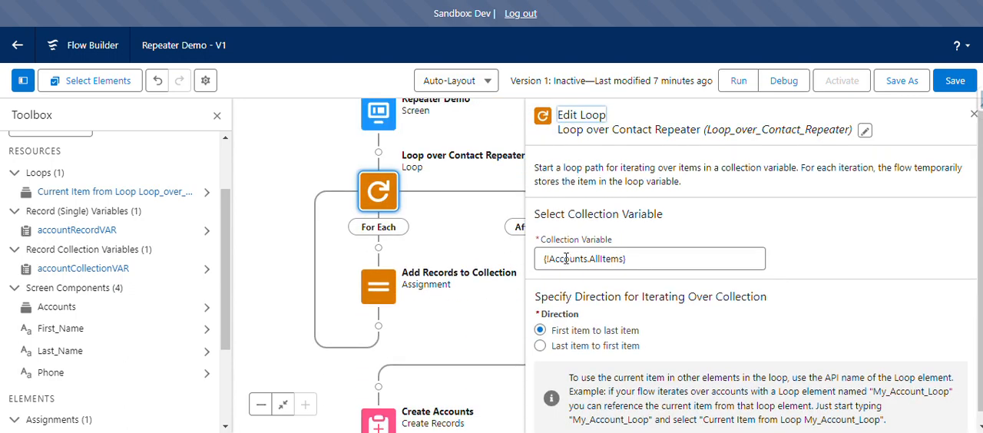
{"action": "double_click", "coordinate": [566, 259]}
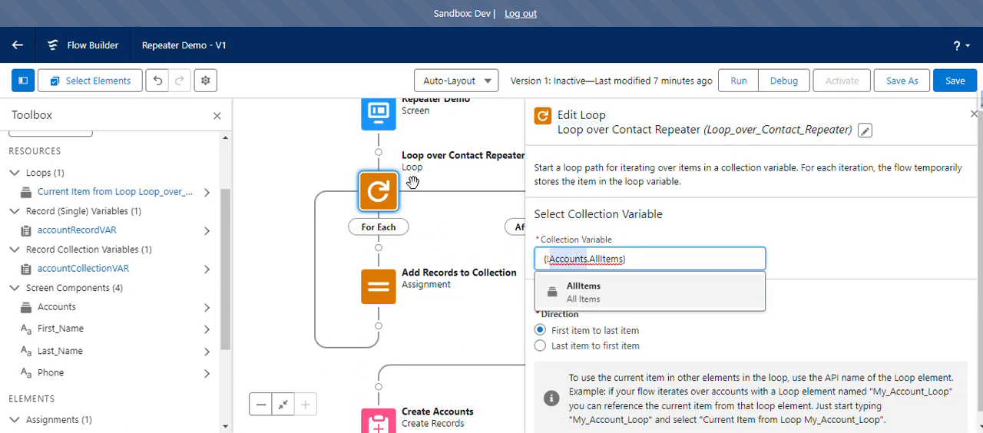
{"action": "left_click_drag", "start_coordinate": [306, 153], "coordinate": [306, 186]}
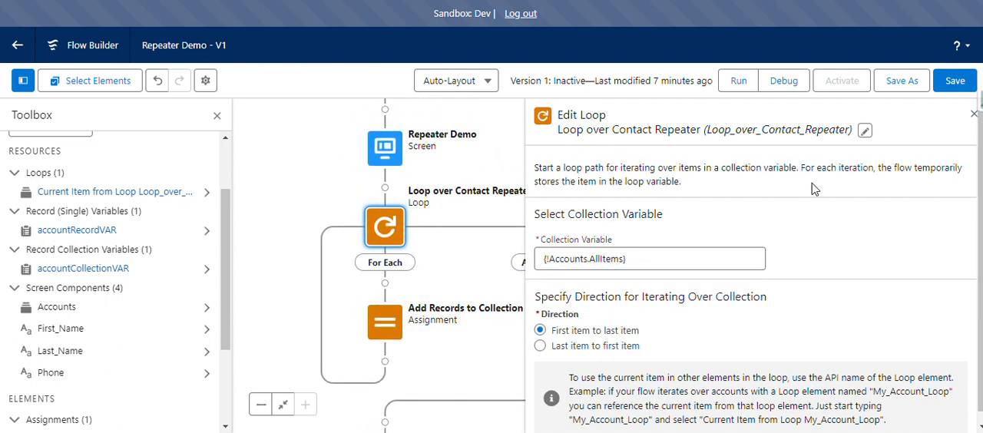
{"action": "left_click", "coordinate": [974, 115]}
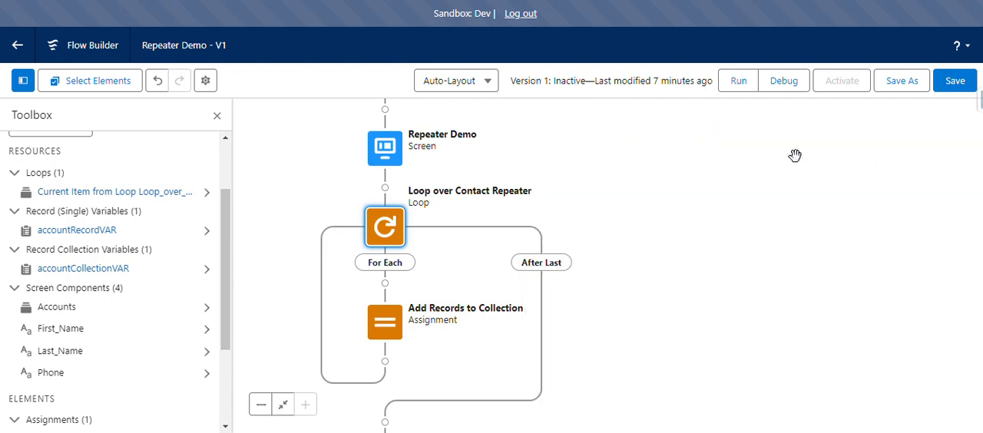
Reopen the Repeater Demo screen, highlight the repeater's API name for comparison with the loop, and close the editor.
{"action": "left_click", "coordinate": [375, 150]}
{"action": "left_click", "coordinate": [375, 149]}
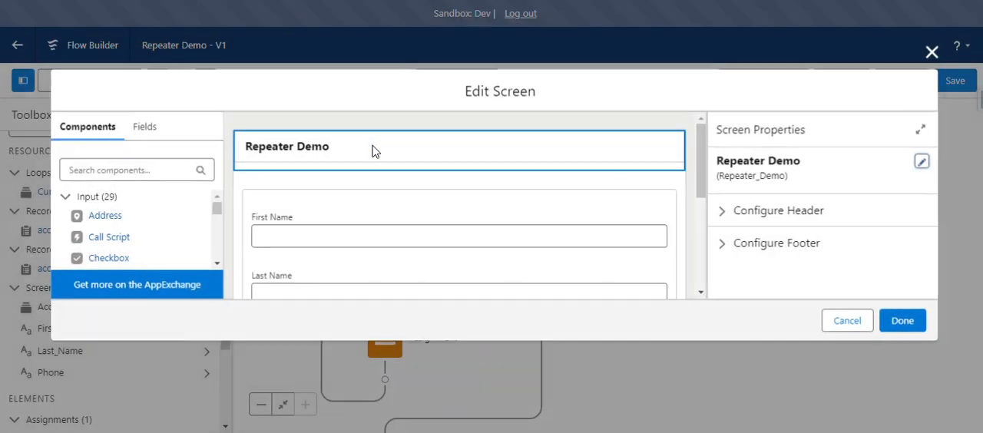
{"action": "left_click", "coordinate": [480, 192]}
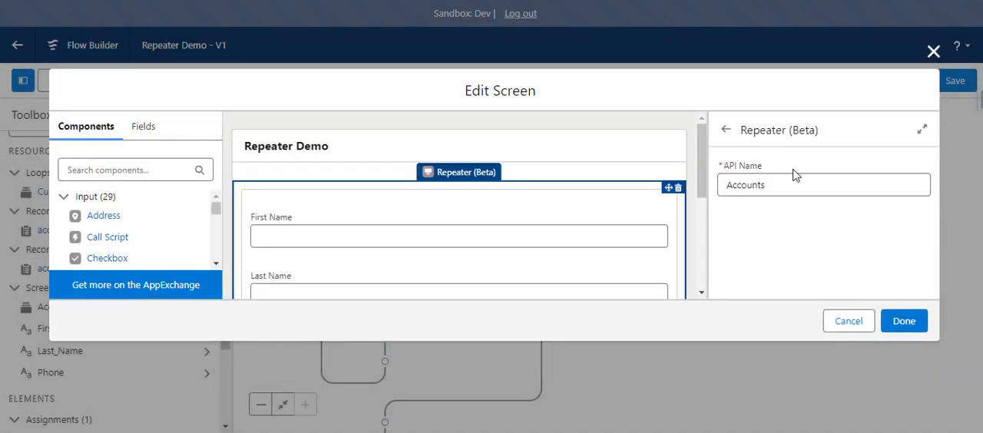
{"action": "left_click", "coordinate": [753, 185]}
{"action": "double_click", "coordinate": [752, 186]}
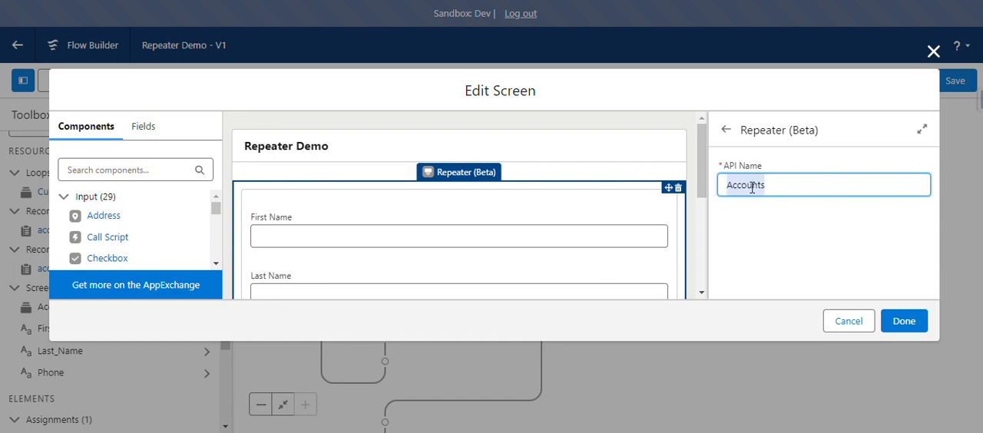
{"action": "left_click", "coordinate": [933, 51]}
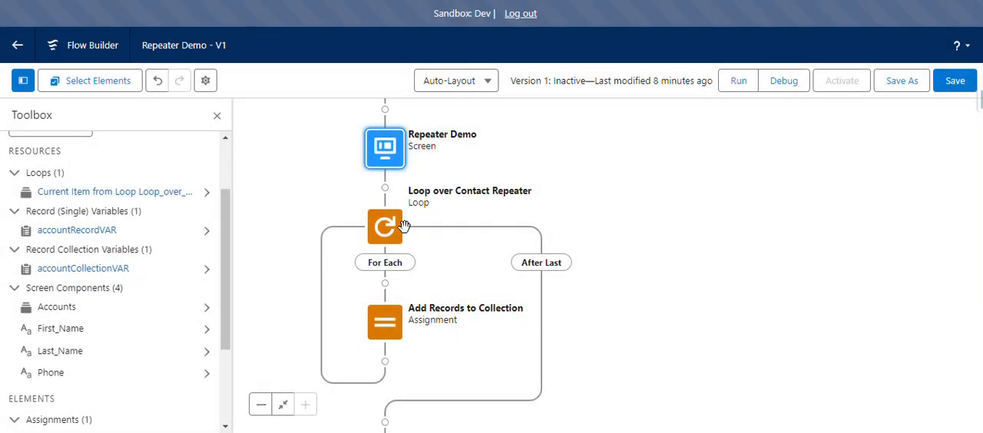
Reopen the loop over the contact repeater and examine the Accounts and AllItems parts of its collection variable.
{"action": "left_click", "coordinate": [403, 226]}
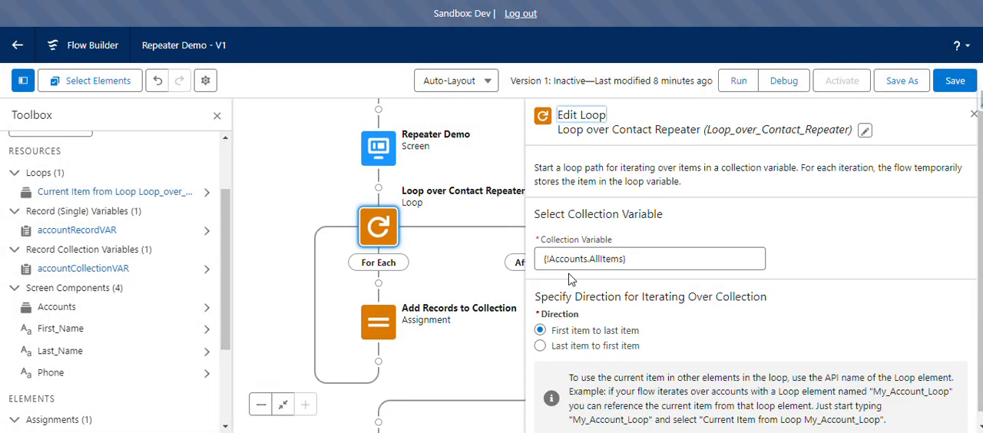
{"action": "double_click", "coordinate": [576, 261]}
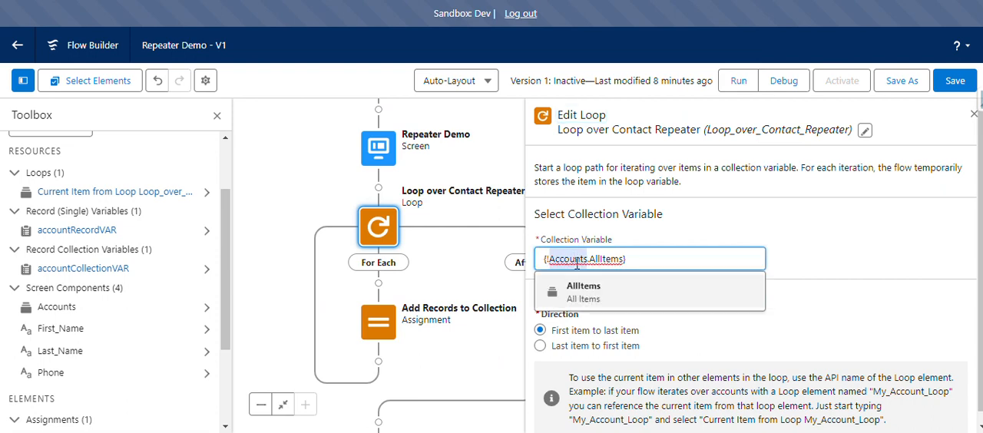
{"action": "left_click", "coordinate": [630, 262]}
{"action": "double_click", "coordinate": [605, 259]}
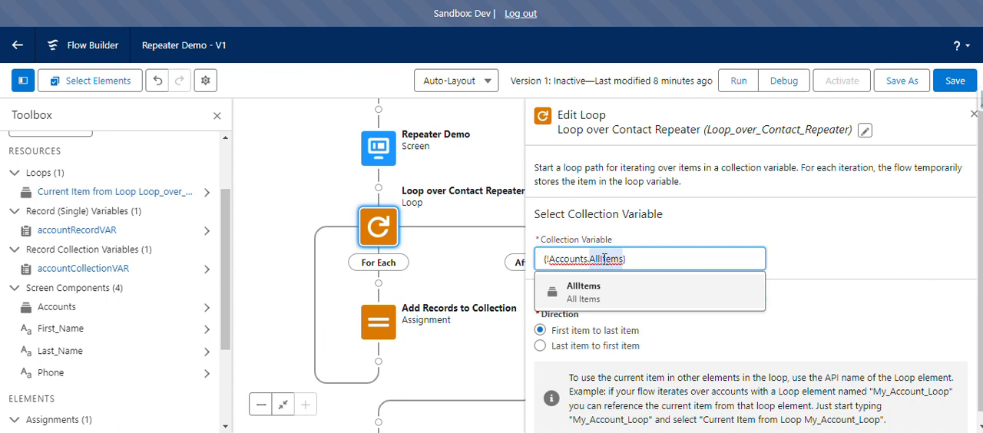
{"action": "left_click", "coordinate": [639, 259]}
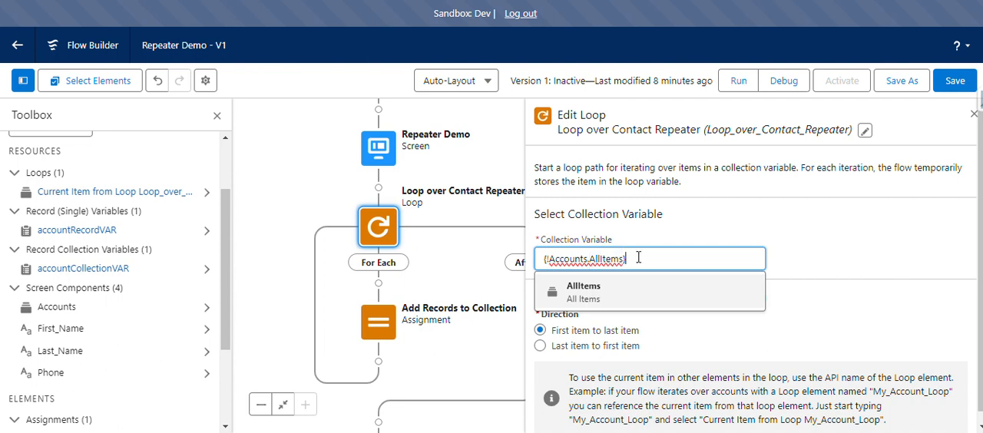
Clear the loop's collection variable, choose AllItems from the Accounts repeater instead, and close the loop element.
{"action": "left_click_drag", "start_coordinate": [639, 259], "coordinate": [527, 265]}
{"action": "key", "text": "BackSpace"}
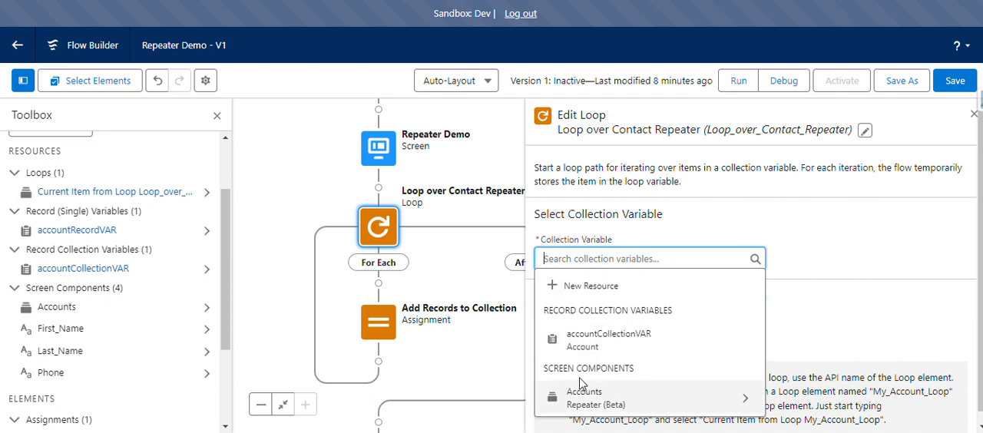
{"action": "left_click", "coordinate": [626, 400]}
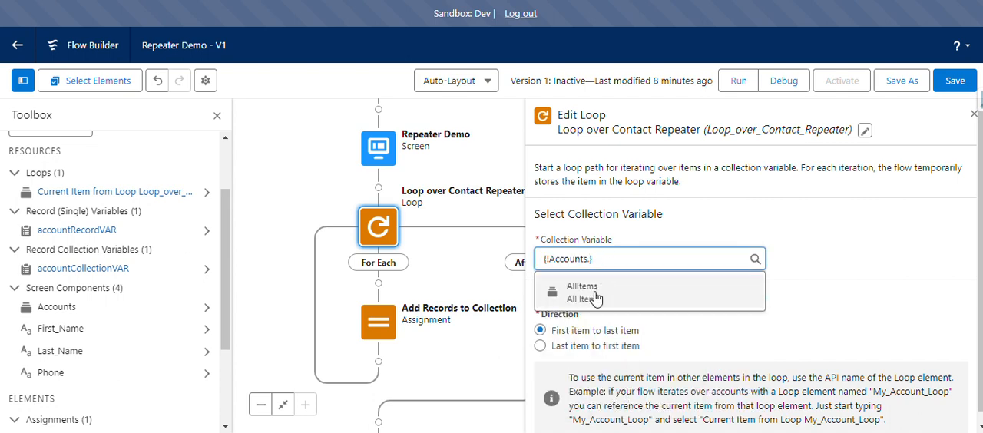
{"action": "left_click", "coordinate": [596, 296]}
{"action": "scroll", "coordinate": [646, 294], "scroll_direction": "down", "scroll_amount": 1}
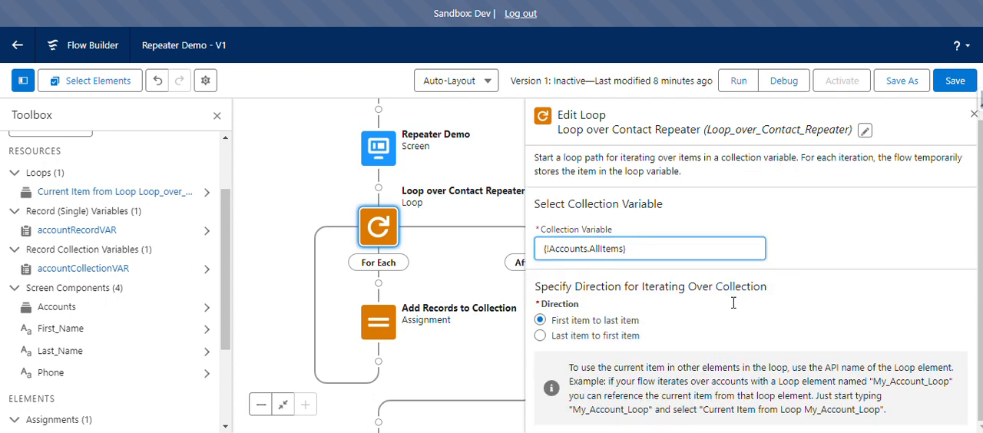
{"action": "left_click", "coordinate": [974, 117]}
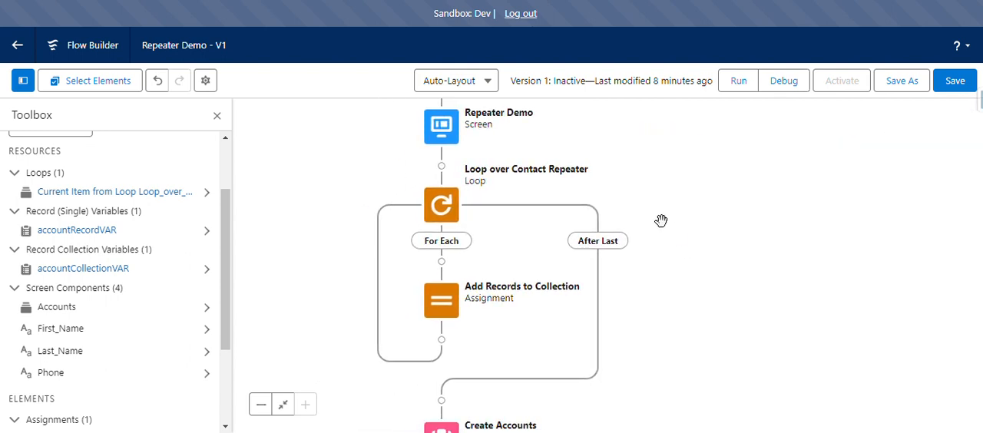
Open the Add Records to Collection assignment and inspect the accountRecordVAR First Name variable.
{"action": "double_click", "coordinate": [446, 303]}
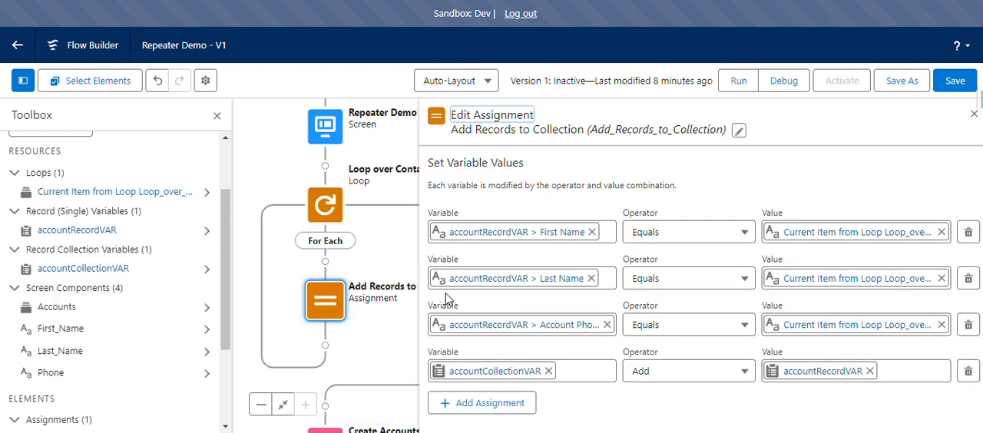
{"action": "left_click", "coordinate": [498, 228]}
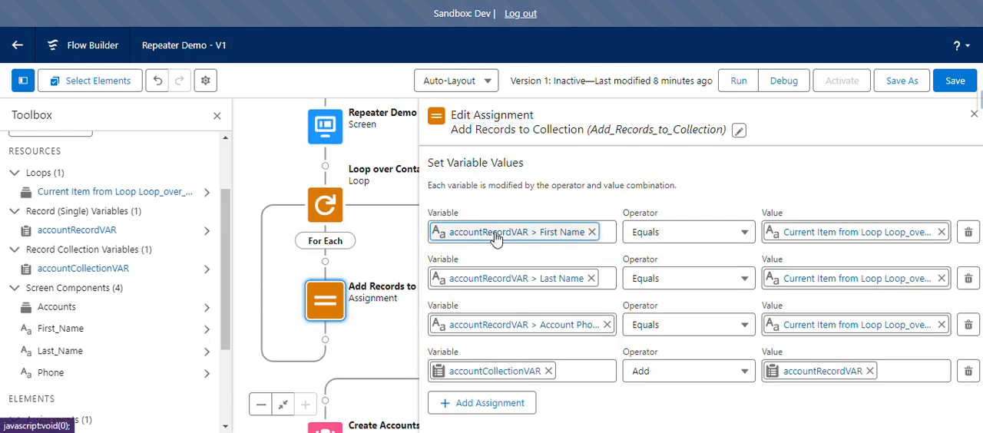
{"action": "double_click", "coordinate": [474, 233]}
{"action": "left_click", "coordinate": [552, 201]}
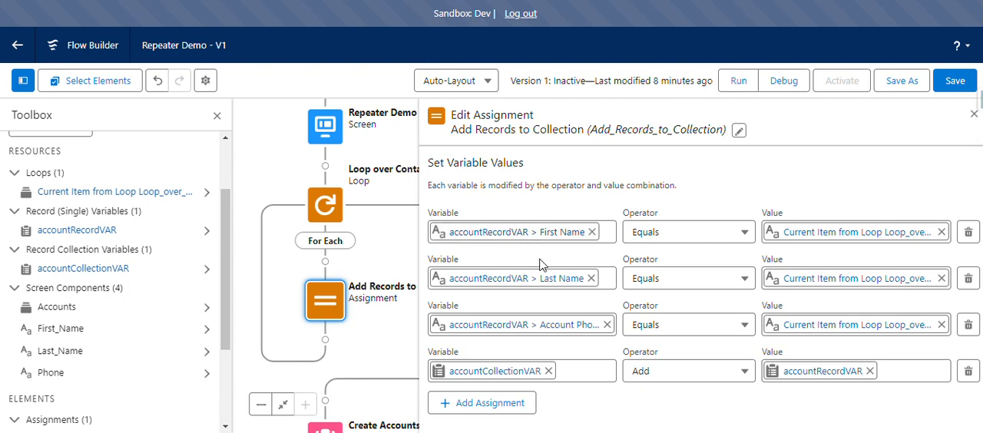
Clear the First Name assignment's value and set it to First_Name from the current item of Loop_over_Contact_Repeater.
{"action": "left_click", "coordinate": [843, 232]}
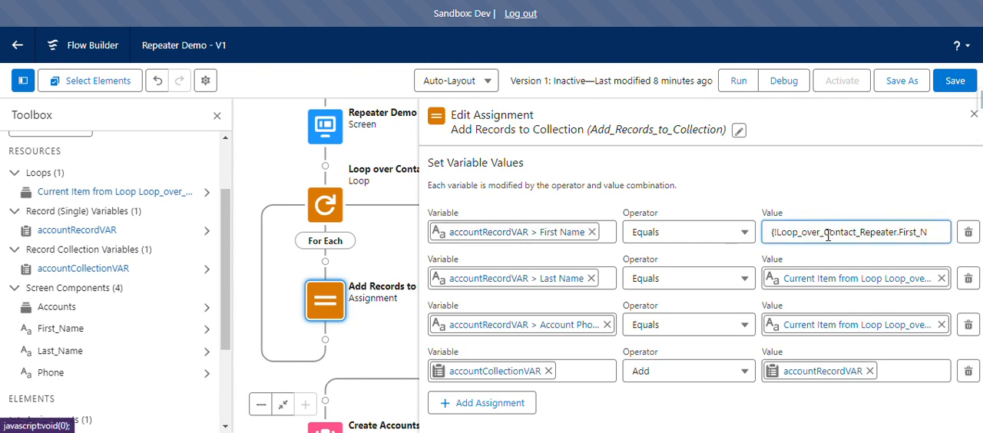
{"action": "key", "text": "ctrl+a"}
{"action": "key", "text": "BackSpace"}
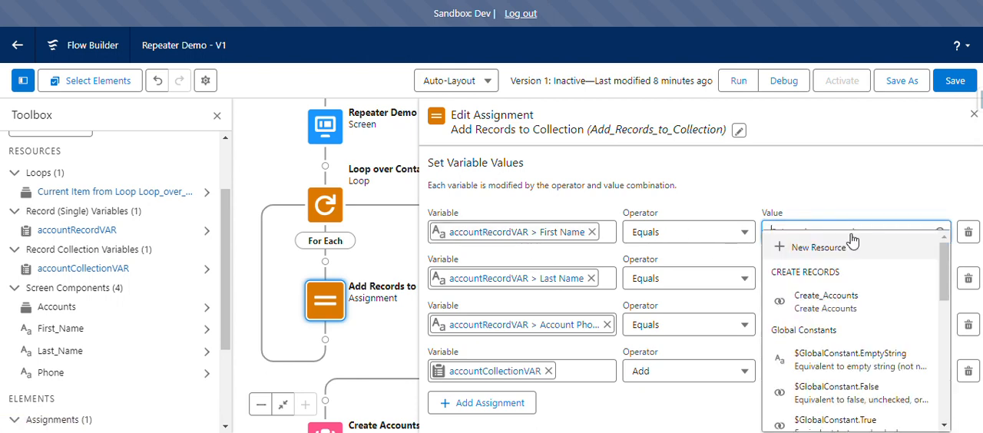
{"action": "scroll", "coordinate": [860, 313], "scroll_direction": "down", "scroll_amount": 1}
{"action": "scroll", "coordinate": [860, 314], "scroll_direction": "down", "scroll_amount": 3}
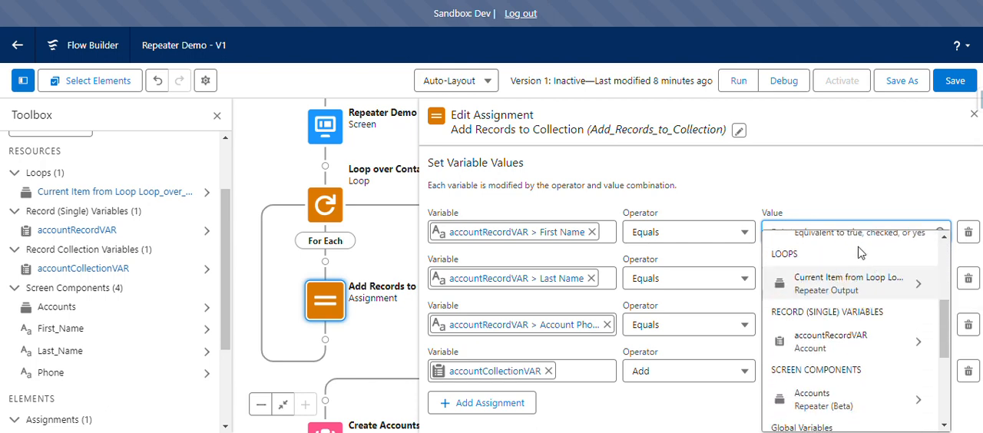
{"action": "left_click", "coordinate": [830, 284]}
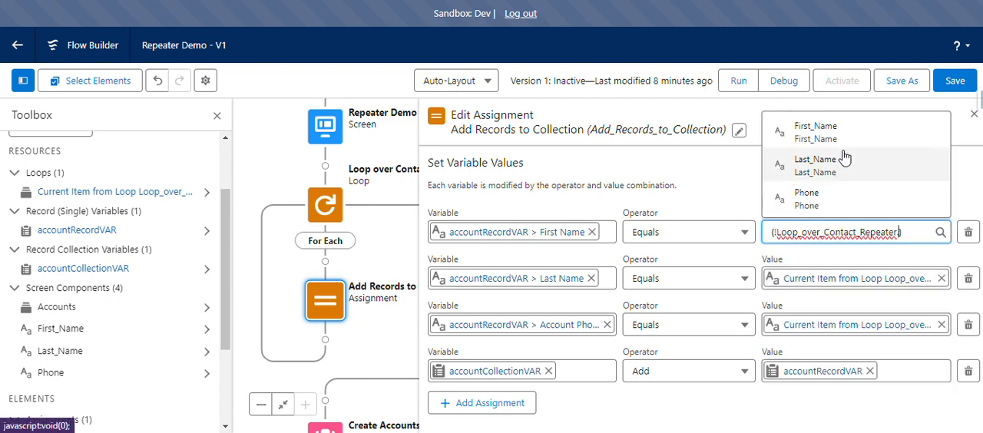
{"action": "left_click", "coordinate": [786, 133]}
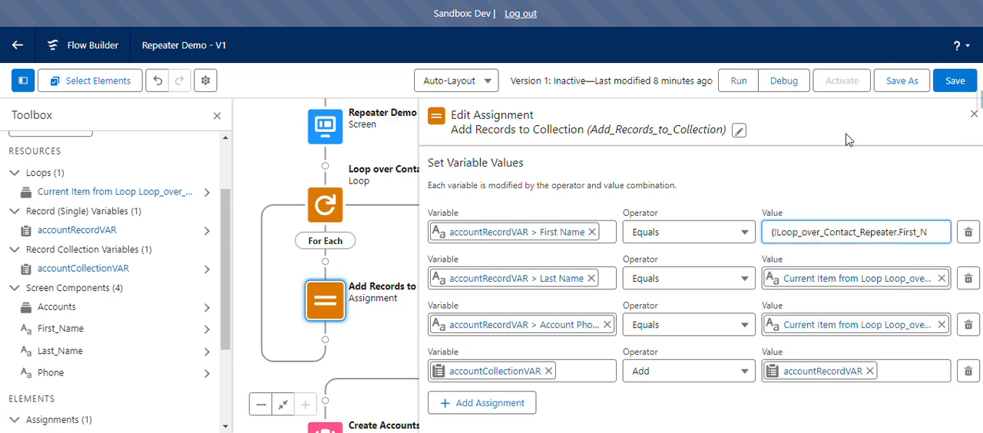
{"action": "left_click", "coordinate": [835, 305]}
Inspect the assignment's Last Name value, the accountCollectionVAR variable and the accountRecordVAR part of the Account Phone variable.
{"action": "left_click", "coordinate": [845, 278]}
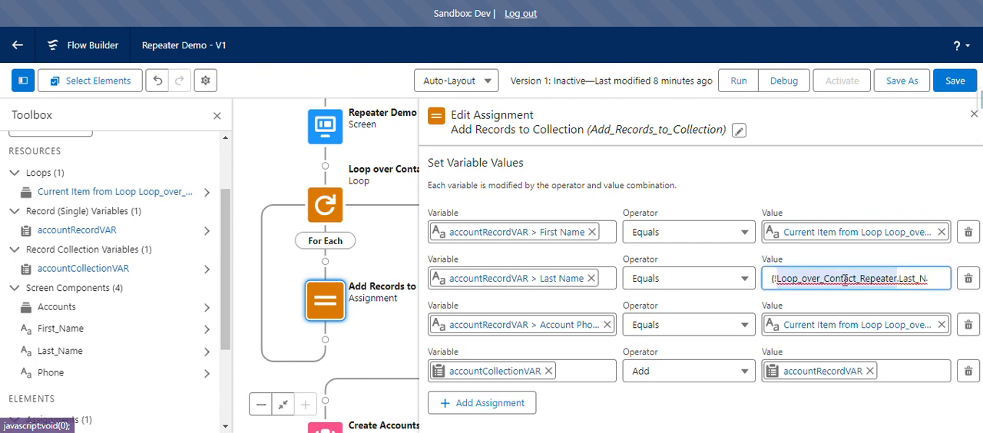
{"action": "left_click", "coordinate": [874, 258]}
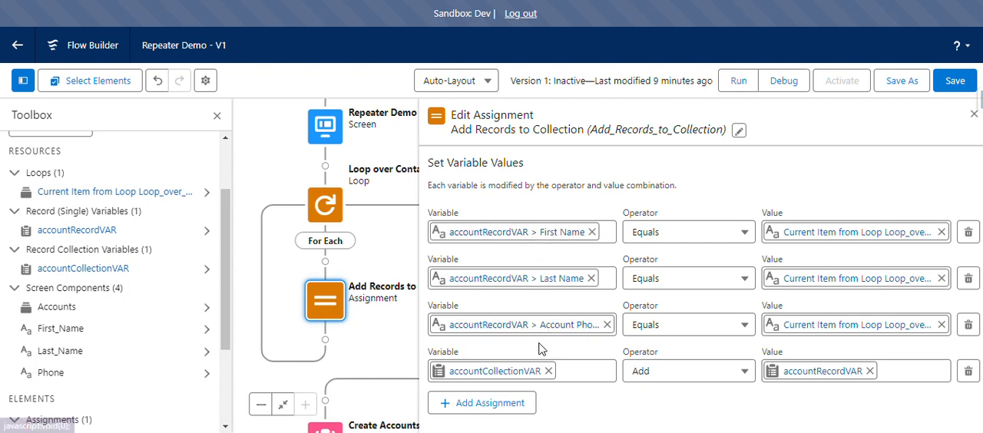
{"action": "left_click", "coordinate": [490, 371]}
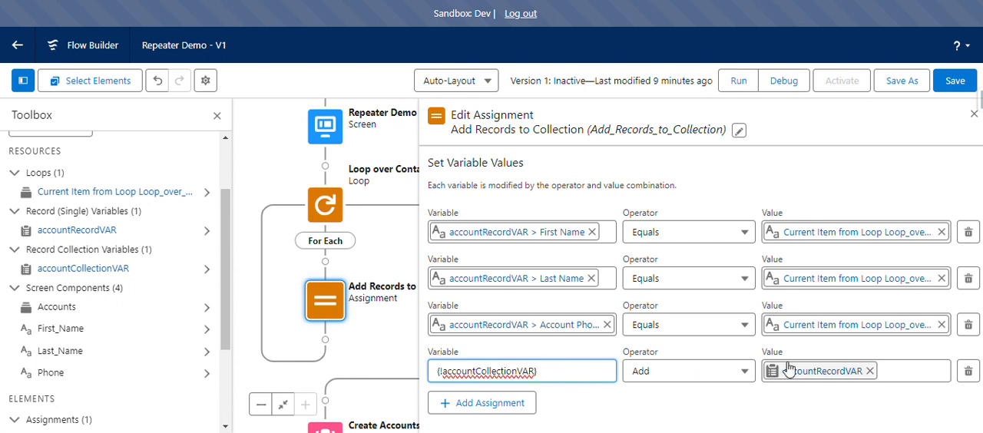
{"action": "double_click", "coordinate": [471, 325]}
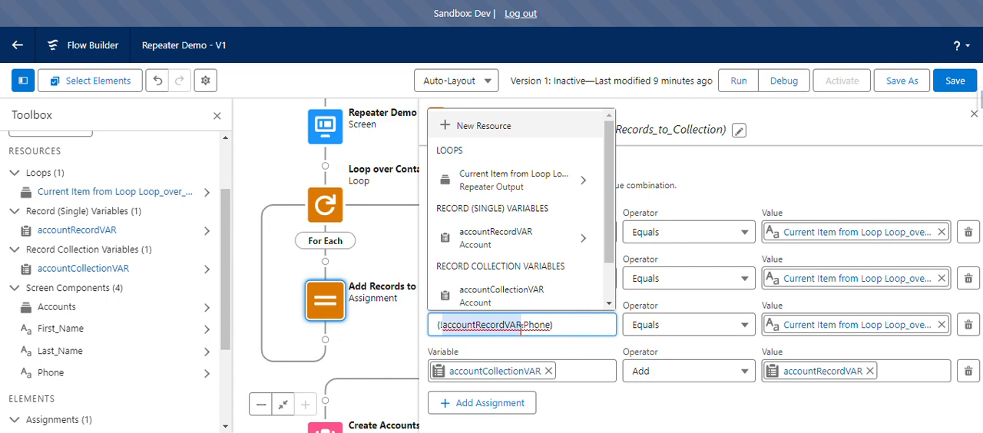
Close the Add Records to Collection assignment and view the loop's paths down to the Create Accounts element.
{"action": "left_click", "coordinate": [559, 352]}
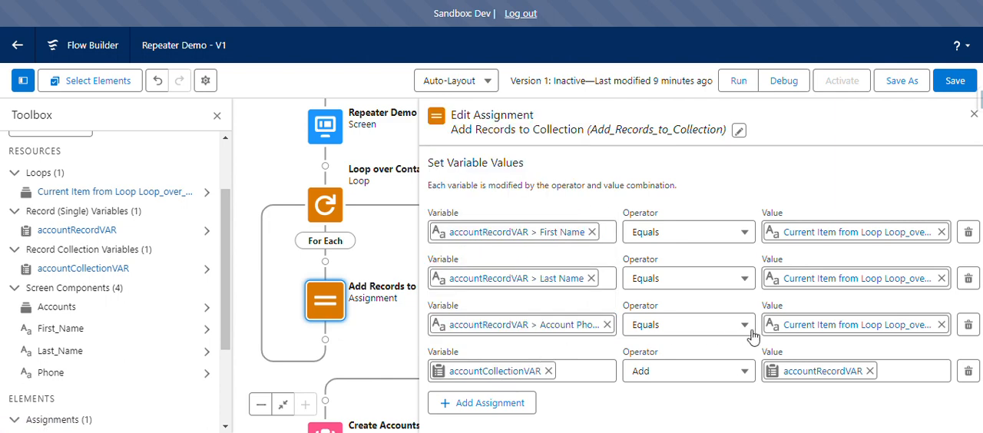
{"action": "left_click", "coordinate": [973, 114]}
{"action": "left_click", "coordinate": [704, 279]}
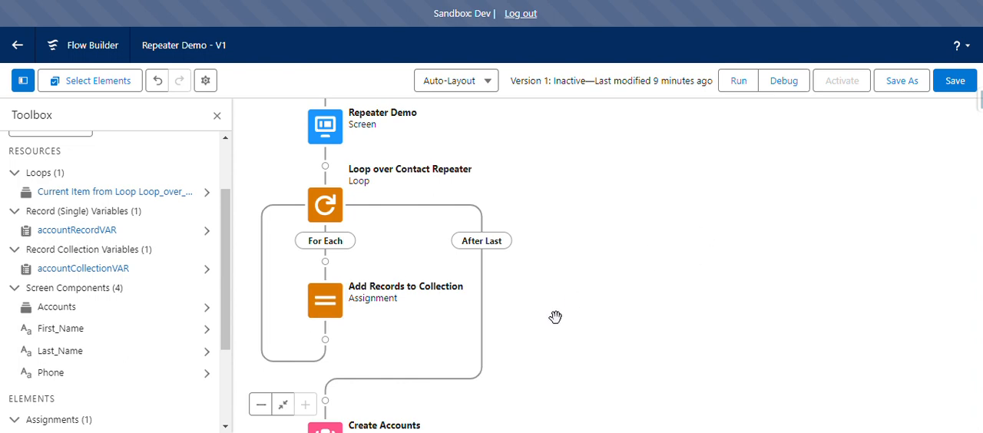
{"action": "left_click_drag", "start_coordinate": [557, 315], "coordinate": [633, 233]}
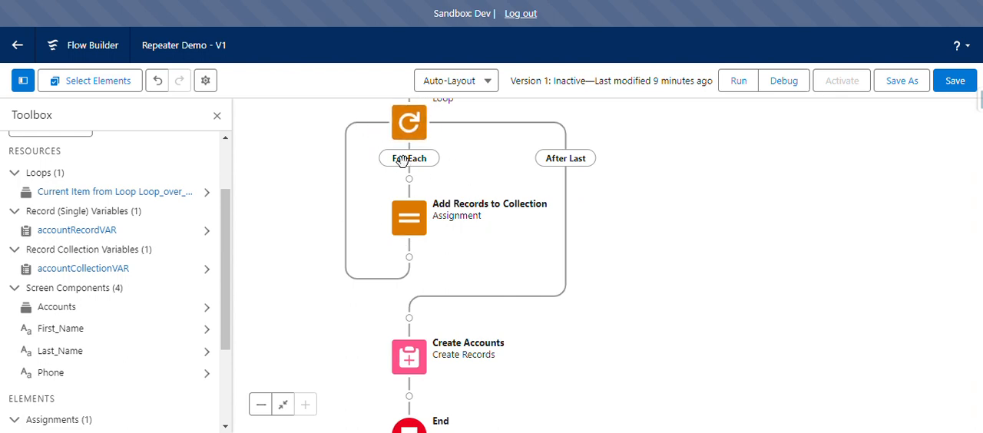
Run the flow in debug mode with the default options and add two more entries to the repeater.
{"action": "left_click", "coordinate": [785, 81]}
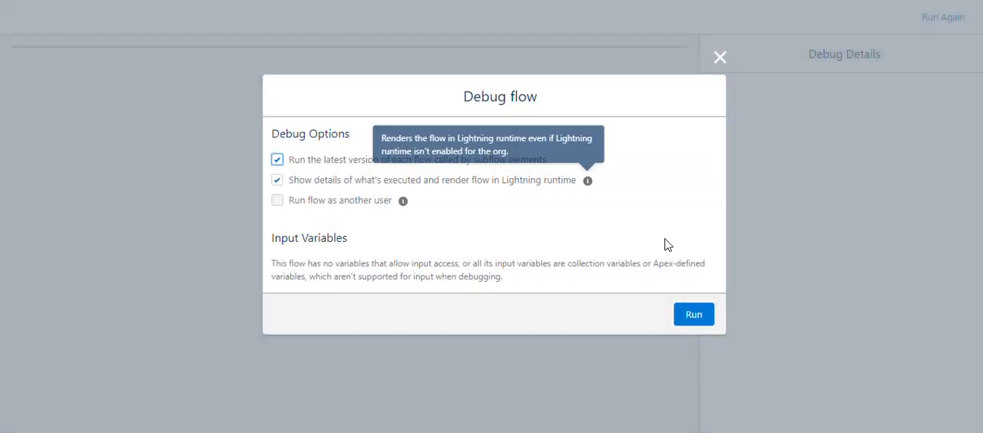
{"action": "left_click", "coordinate": [694, 315]}
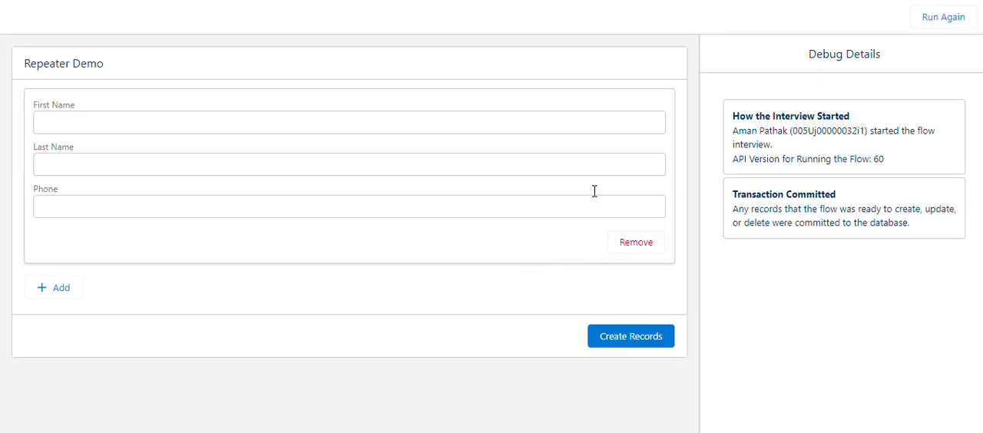
{"action": "left_click", "coordinate": [57, 290]}
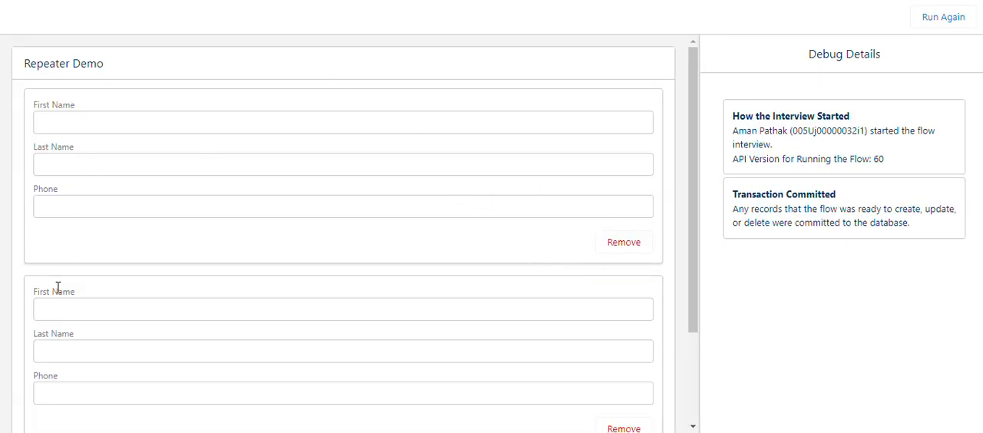
{"action": "scroll", "coordinate": [68, 338], "scroll_direction": "down", "scroll_amount": 2}
{"action": "left_click", "coordinate": [51, 354]}
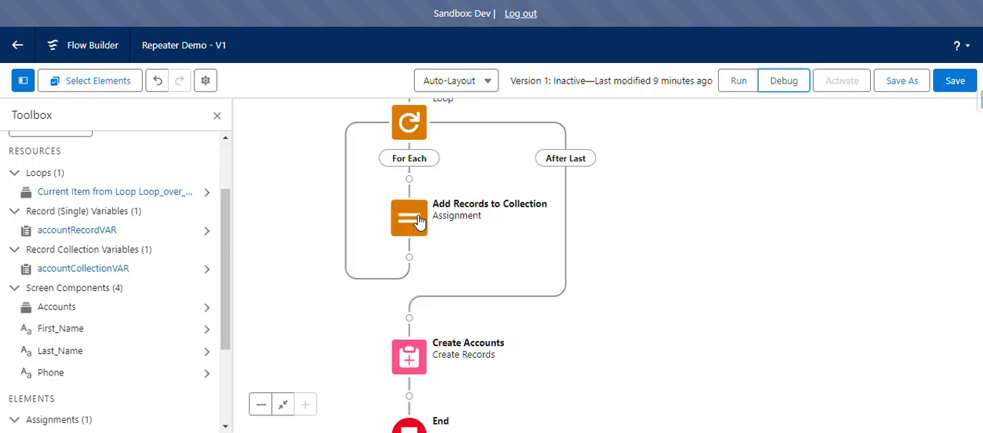
Reopen the Add Records to Collection assignment, review its variable values, and close it.
{"action": "left_click", "coordinate": [408, 218]}
{"action": "left_click", "coordinate": [410, 360]}
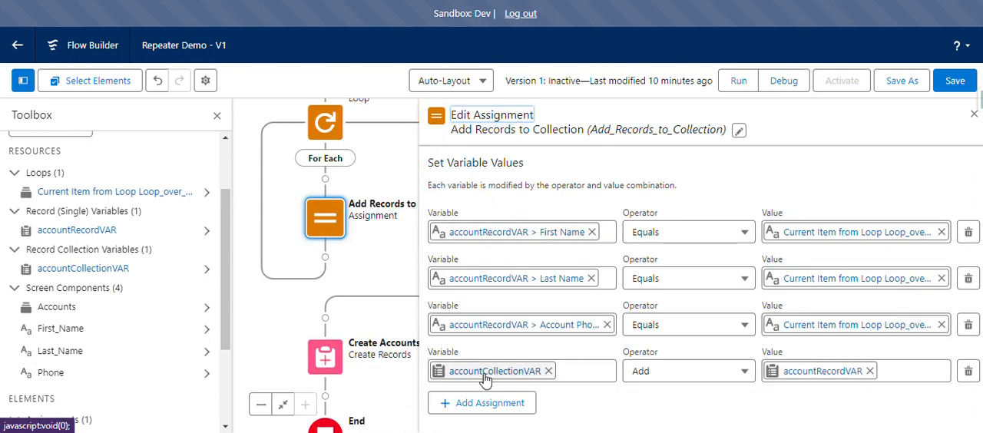
{"action": "left_click", "coordinate": [973, 113]}
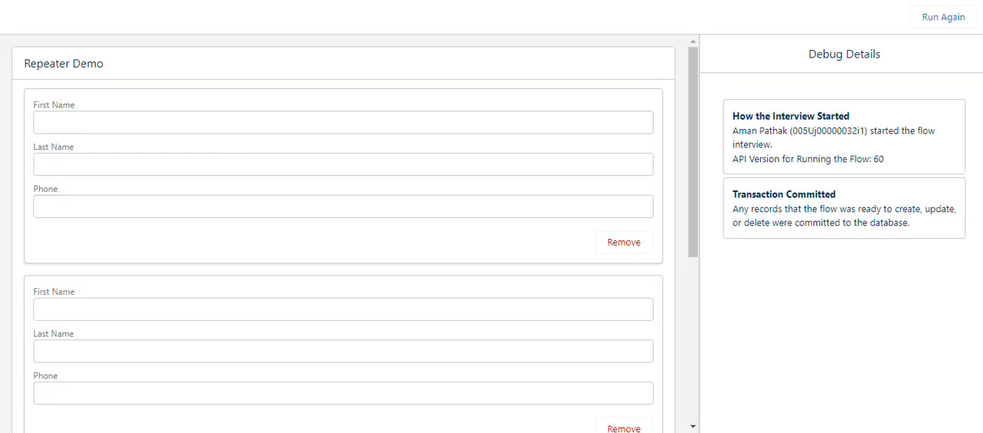
Add another entry to the repeater in the debug run and look through its First Name, Last Name and Phone fields.
{"action": "scroll", "coordinate": [138, 323], "scroll_direction": "down", "scroll_amount": 3}
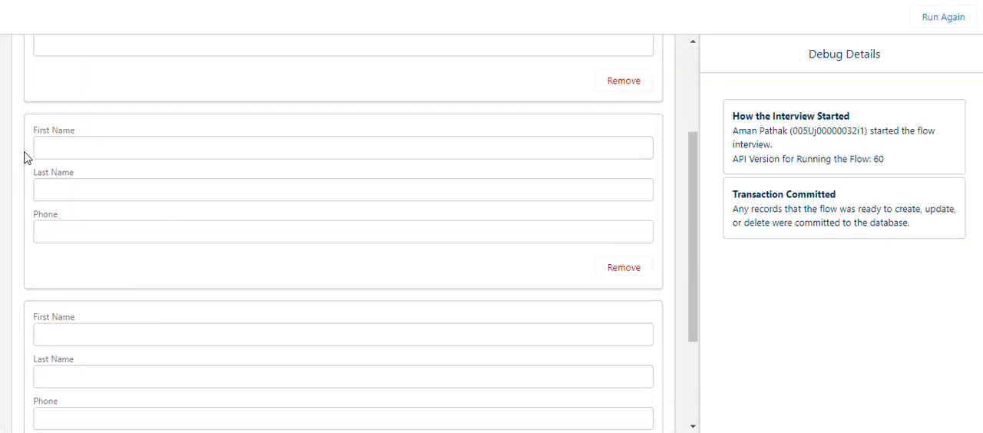
{"action": "scroll", "coordinate": [235, 197], "scroll_direction": "down", "scroll_amount": 3}
{"action": "left_click", "coordinate": [72, 351]}
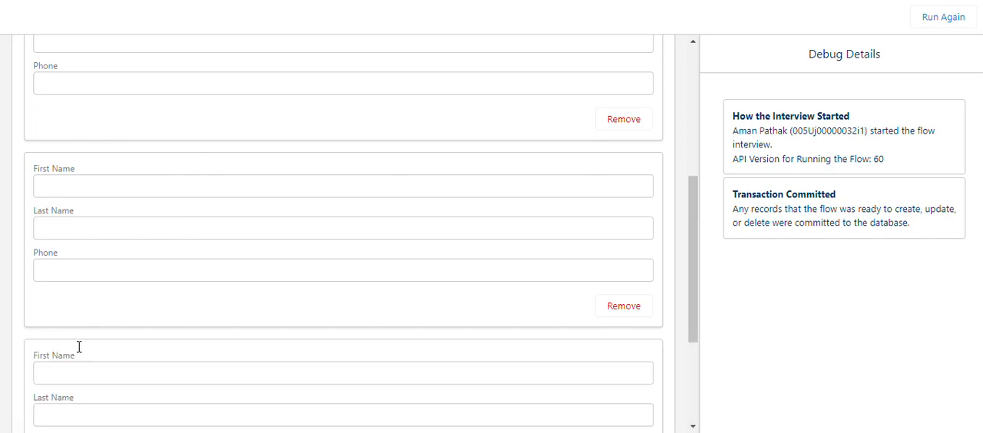
{"action": "scroll", "coordinate": [230, 308], "scroll_direction": "down", "scroll_amount": 2}
{"action": "scroll", "coordinate": [230, 307], "scroll_direction": "up", "scroll_amount": 5}
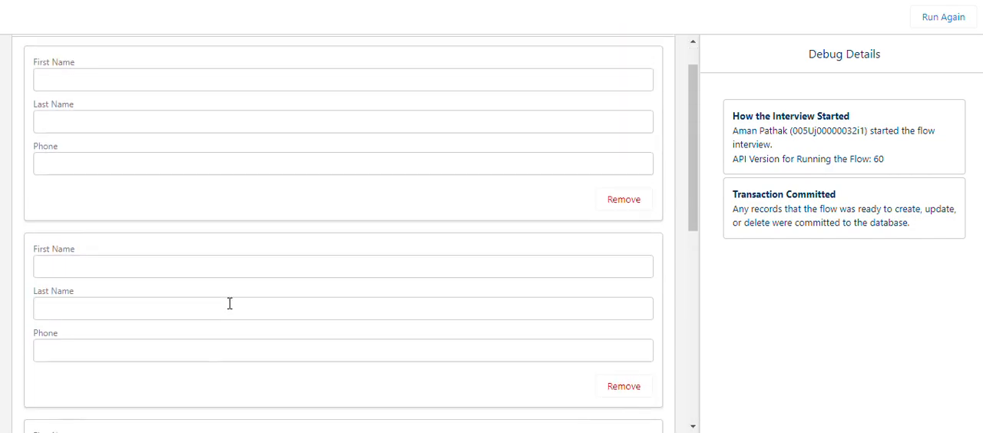
{"action": "scroll", "coordinate": [229, 303], "scroll_direction": "down", "scroll_amount": 3}
{"action": "scroll", "coordinate": [321, 191], "scroll_direction": "up", "scroll_amount": 5}
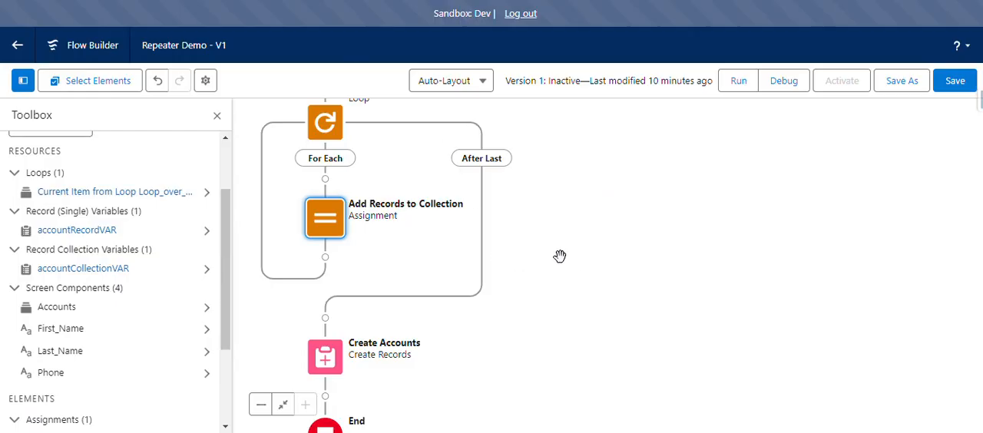
Open the Create Accounts element, dismiss the error dialog, inspect its label and record collection settings, and close it.
{"action": "left_click_drag", "start_coordinate": [582, 265], "coordinate": [665, 254]}
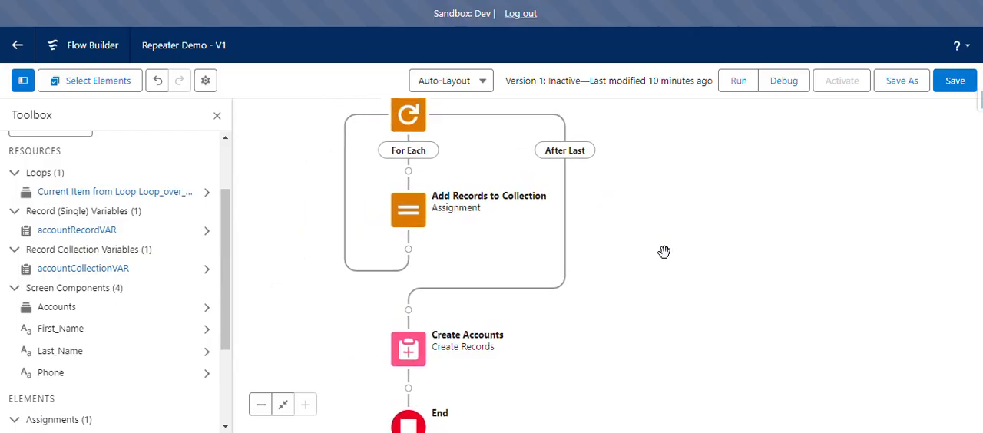
{"action": "left_click_drag", "start_coordinate": [646, 281], "coordinate": [686, 198]}
{"action": "double_click", "coordinate": [451, 273]}
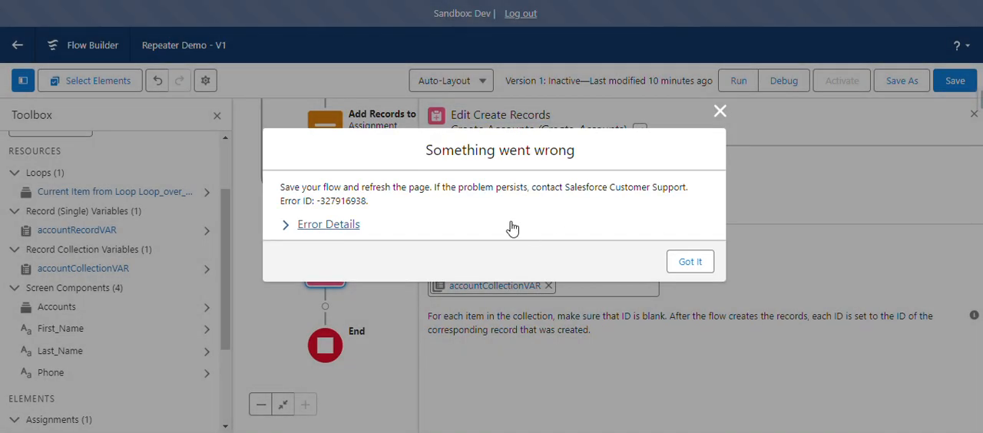
{"action": "left_click", "coordinate": [692, 262]}
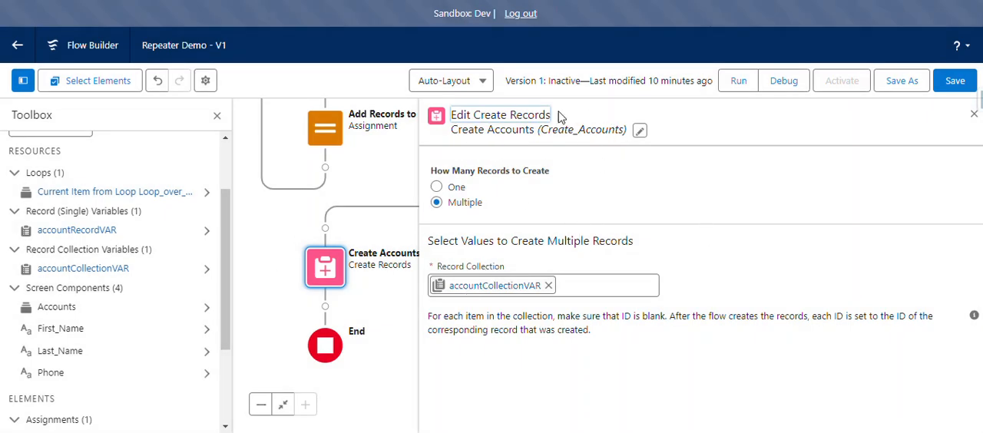
{"action": "left_click", "coordinate": [639, 133]}
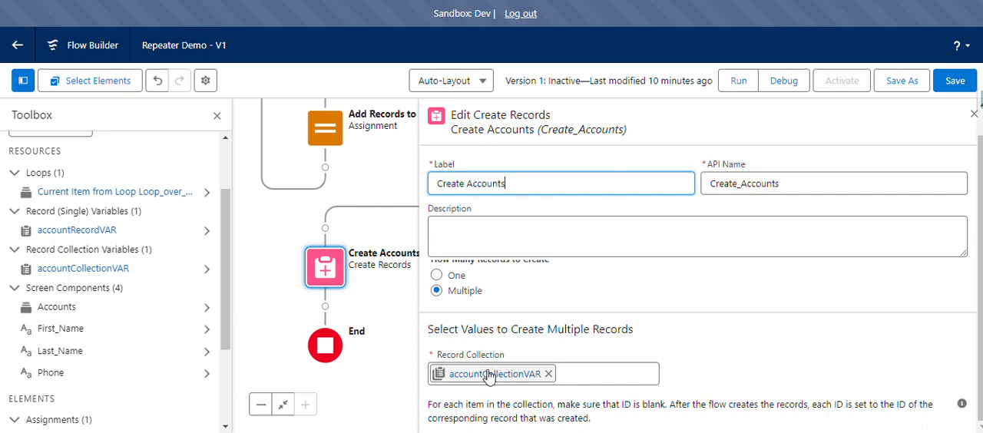
{"action": "left_click", "coordinate": [974, 113]}
Check how the Add Records to Collection assignment fills accountCollectionVAR, close it, and review the flow up to the Repeater Demo screen.
{"action": "left_click", "coordinate": [327, 137]}
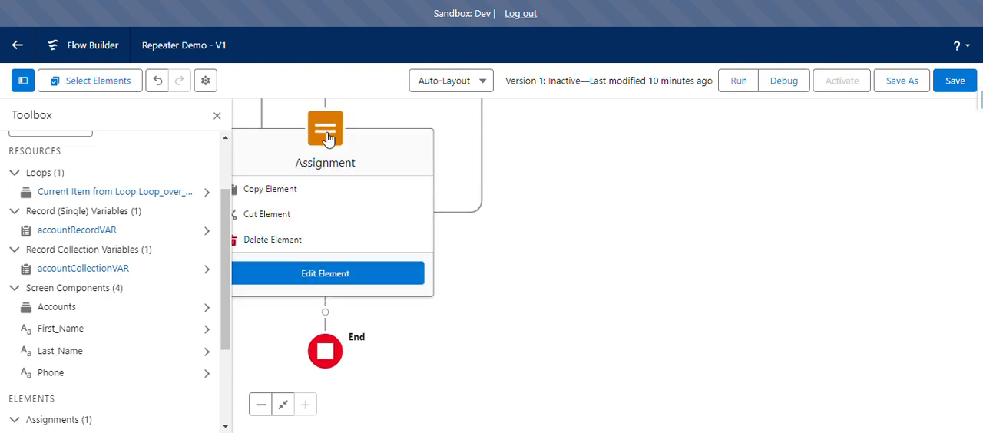
{"action": "left_click", "coordinate": [325, 274]}
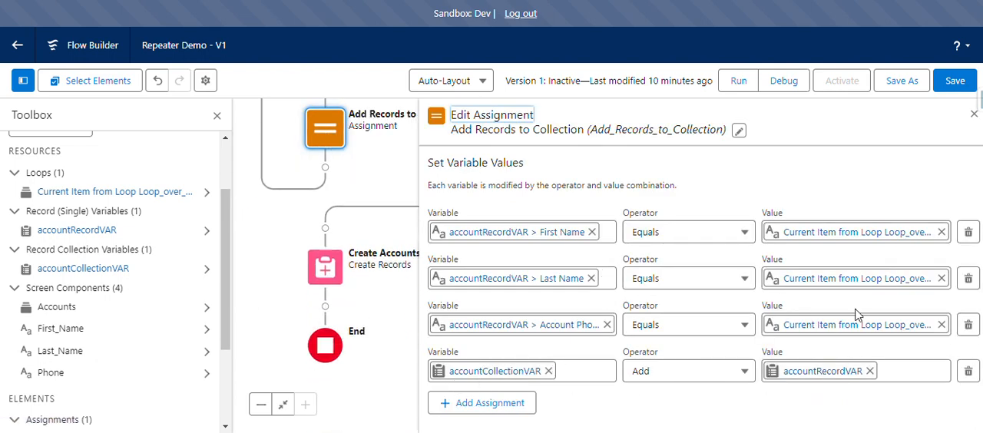
{"action": "left_click", "coordinate": [974, 115]}
{"action": "left_click_drag", "start_coordinate": [634, 210], "coordinate": [662, 265]}
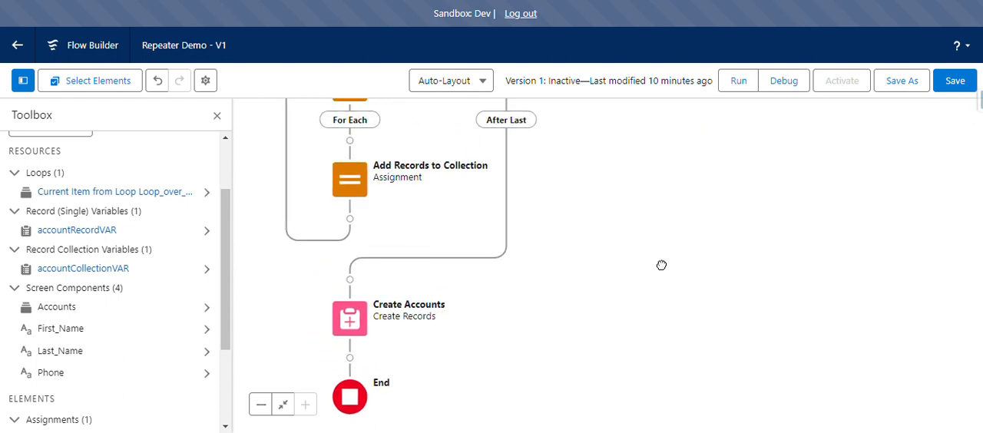
{"action": "left_click_drag", "start_coordinate": [644, 195], "coordinate": [659, 284]}
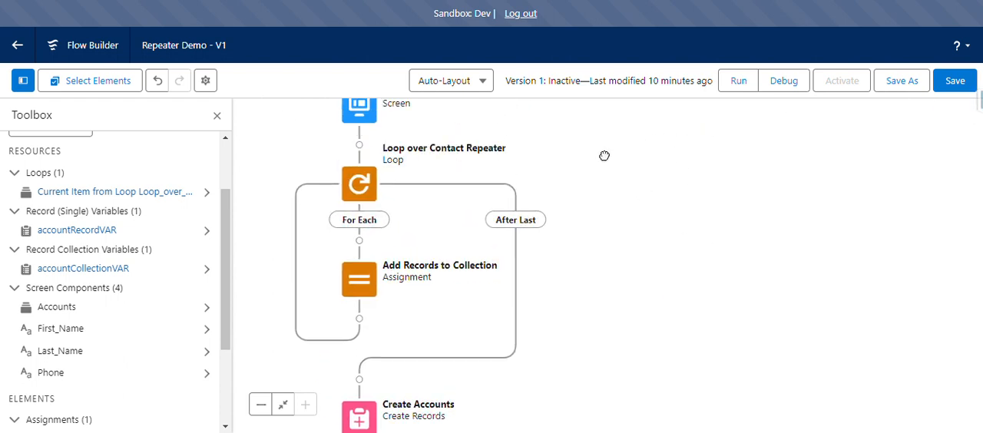
{"action": "left_click_drag", "start_coordinate": [605, 156], "coordinate": [636, 168]}
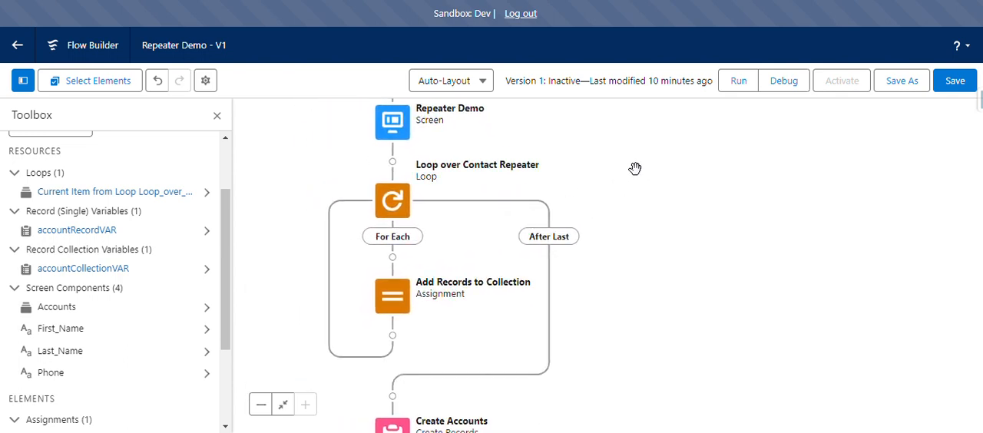